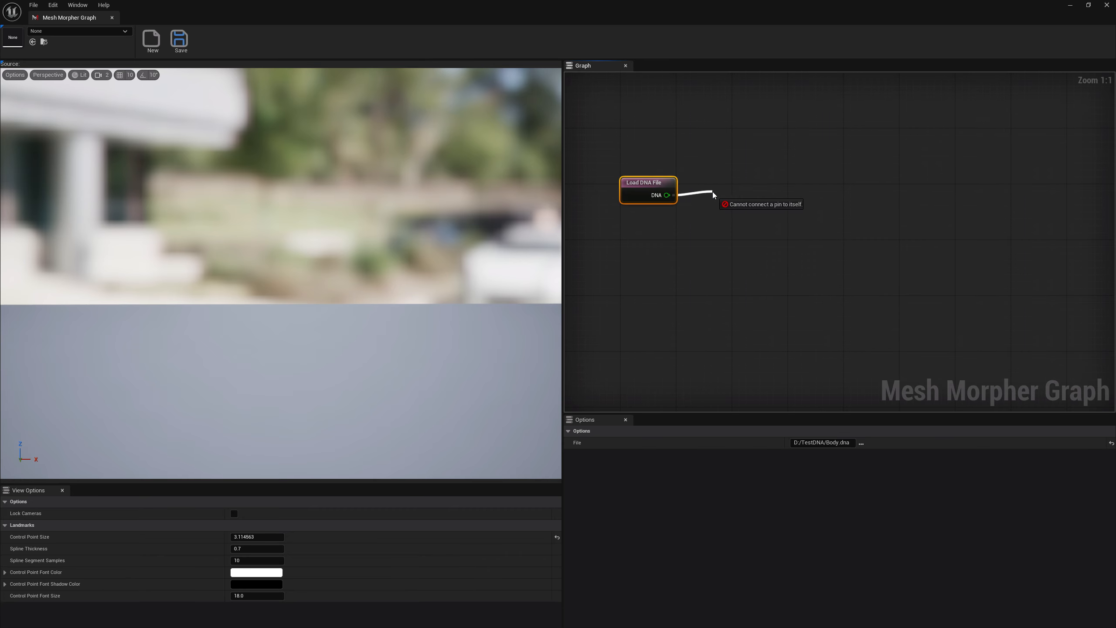
# Add a DNA To Mesh node connected to the Load DNA File node's DNA output
pyautogui.press('Return')
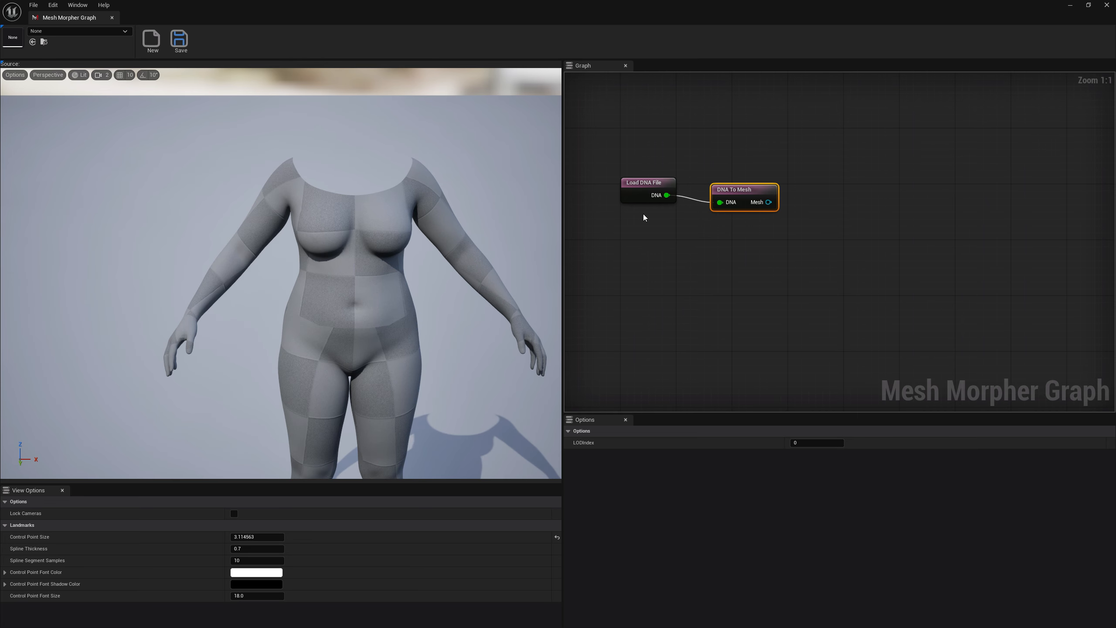
# Try a Write OBJ node on the DNA To Mesh node's mesh output and remove it again
pyautogui.moveTo(753, 192); pyautogui.dragTo(810, 197)
pyautogui.write('wr')
pyautogui.click(843, 214)
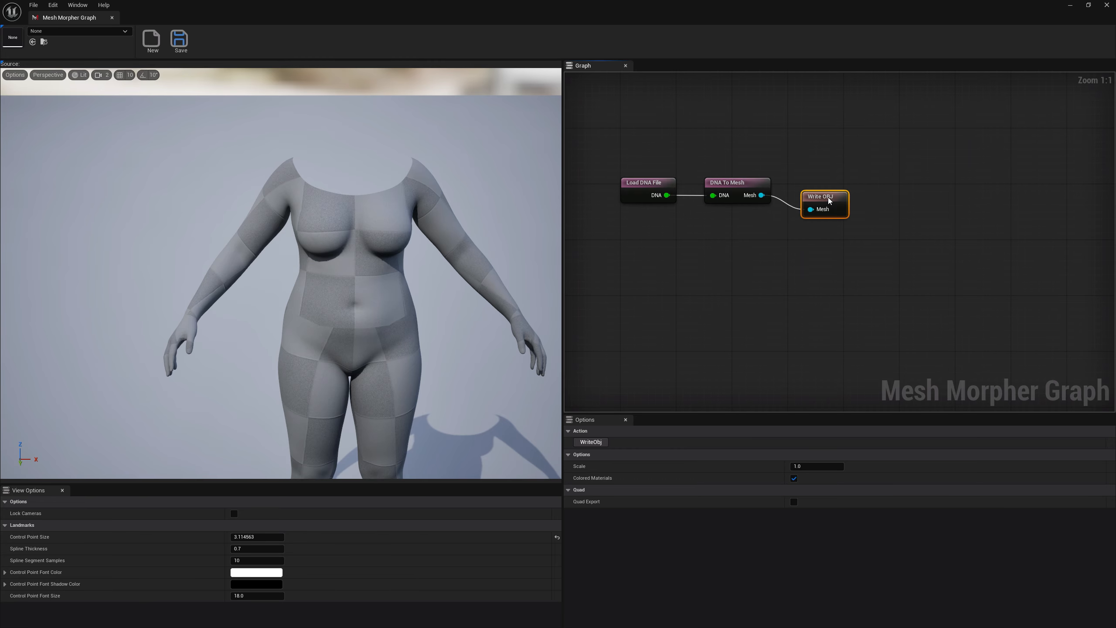
pyautogui.moveTo(829, 197); pyautogui.dragTo(874, 209)
pyautogui.press('Delete')
# Duplicate the connected Load DNA File and DNA To Mesh nodes and place the copies below the originals
pyautogui.moveTo(623, 159); pyautogui.dragTo(701, 254)
pyautogui.click(636, 252)
pyautogui.hotkey('ctrl', 'v')
pyautogui.moveTo(628, 248); pyautogui.dragTo(657, 260)
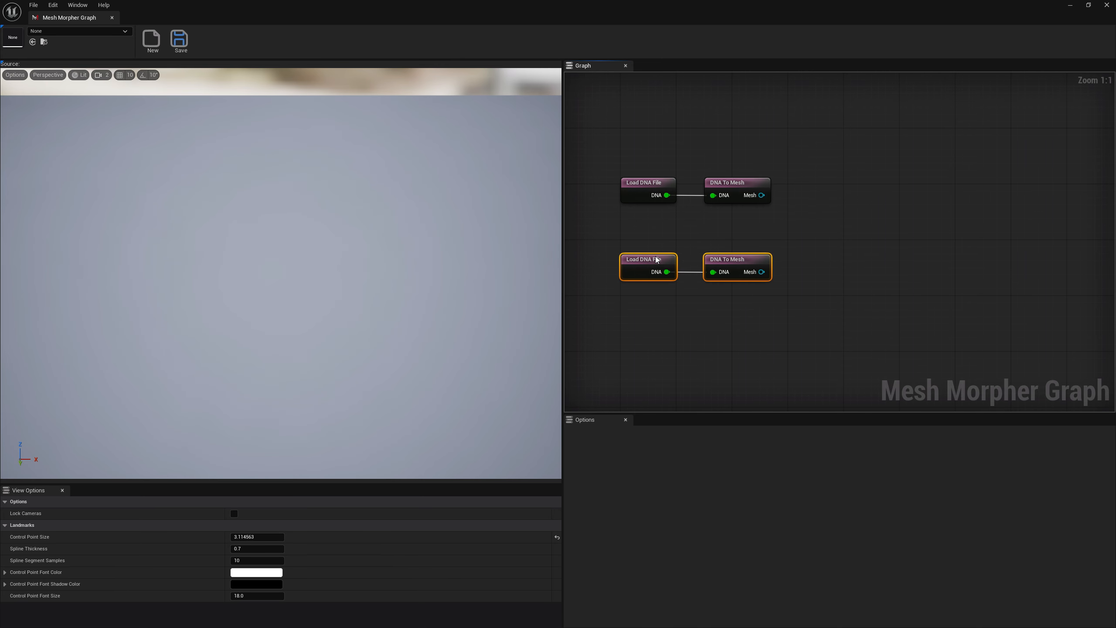
# Set the duplicated Load DNA File node's file to Face.dna and preview its mesh
pyautogui.click(653, 263)
pyautogui.click(861, 443)
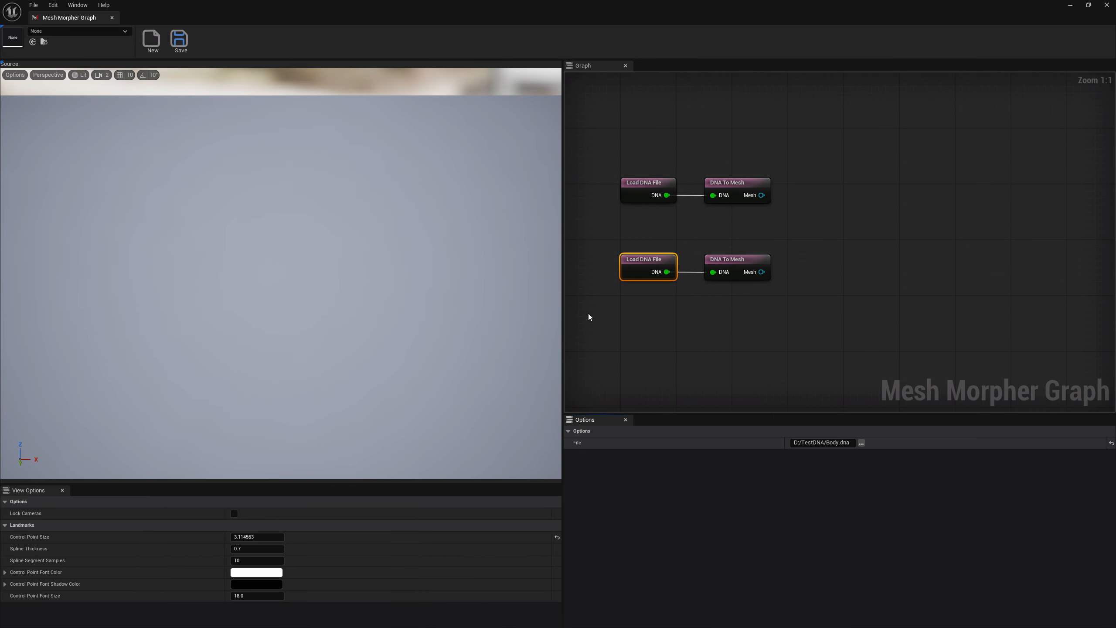
pyautogui.doubleClick(155, 94)
pyautogui.click(654, 265)
pyautogui.click(741, 260)
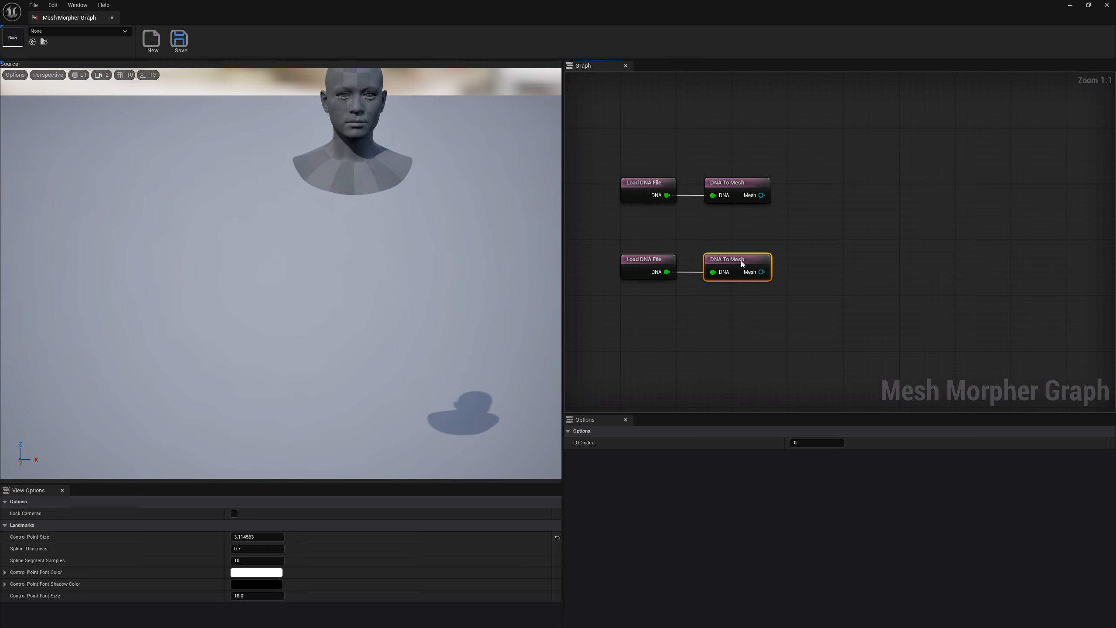
# Add an Append Geometry node joining the body mesh and the face mesh as target, with Append Weights Method set to Merge Skeletons
pyautogui.rightClick(820, 234)
pyautogui.write('append')
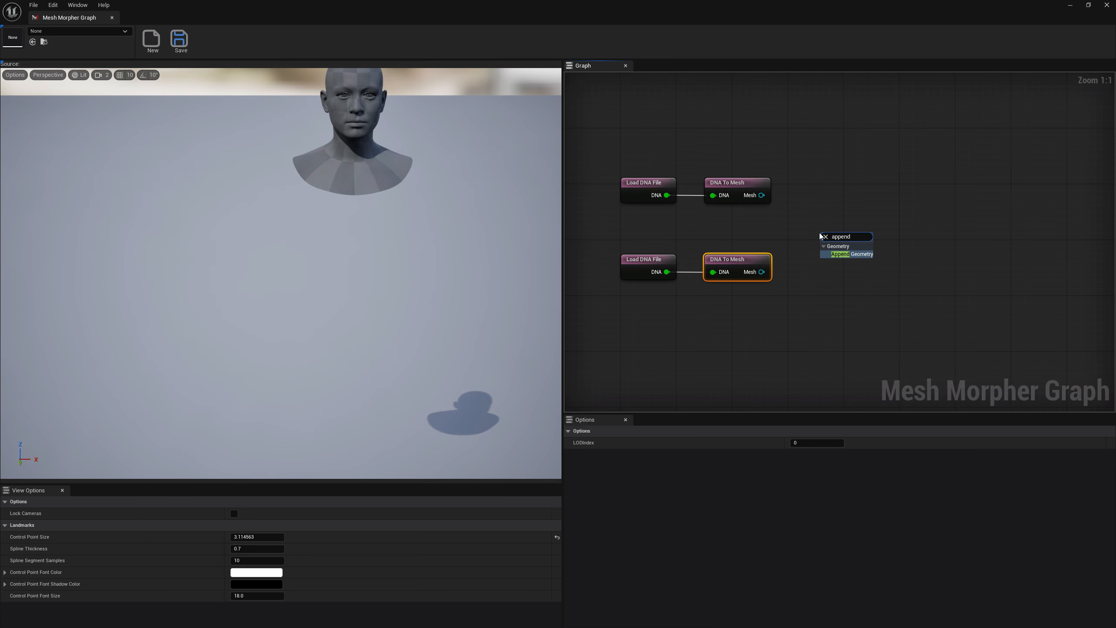
pyautogui.press('Return')
pyautogui.moveTo(762, 271); pyautogui.dragTo(847, 233)
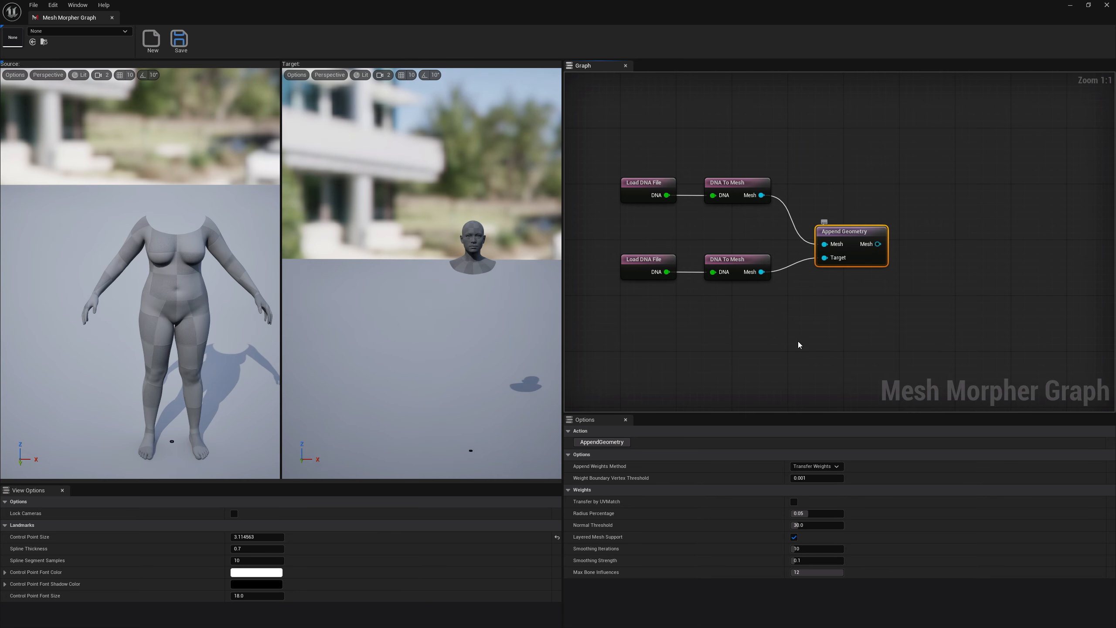
pyautogui.click(798, 467)
pyautogui.click(808, 501)
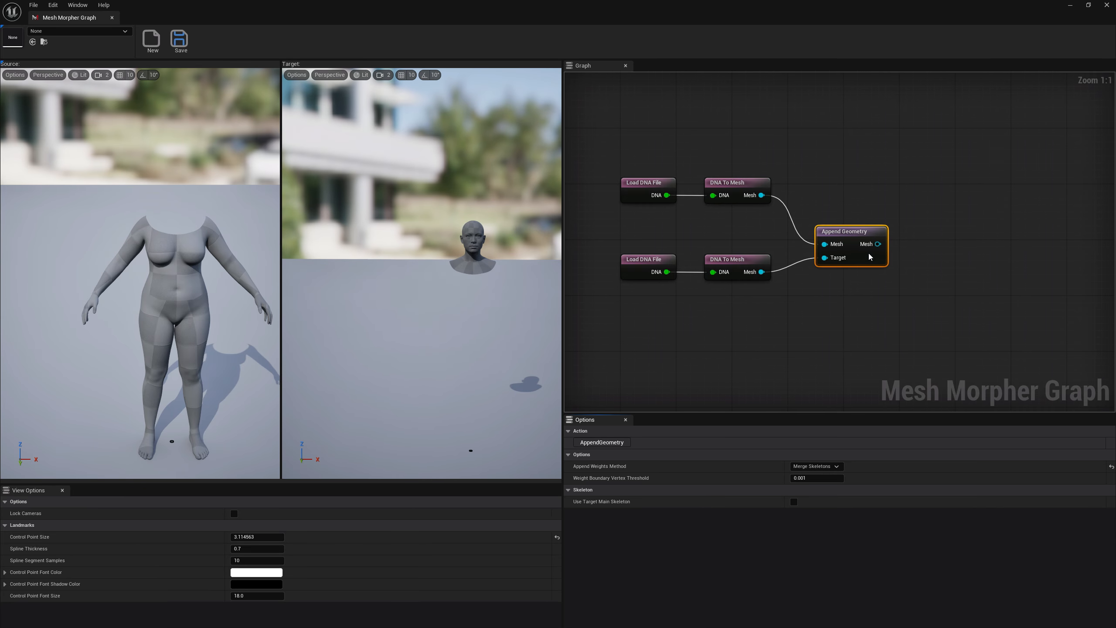
# Add a Write OBJ node connected to the Append Geometry node's mesh output
pyautogui.rightClick(909, 243)
pyautogui.write('wr')
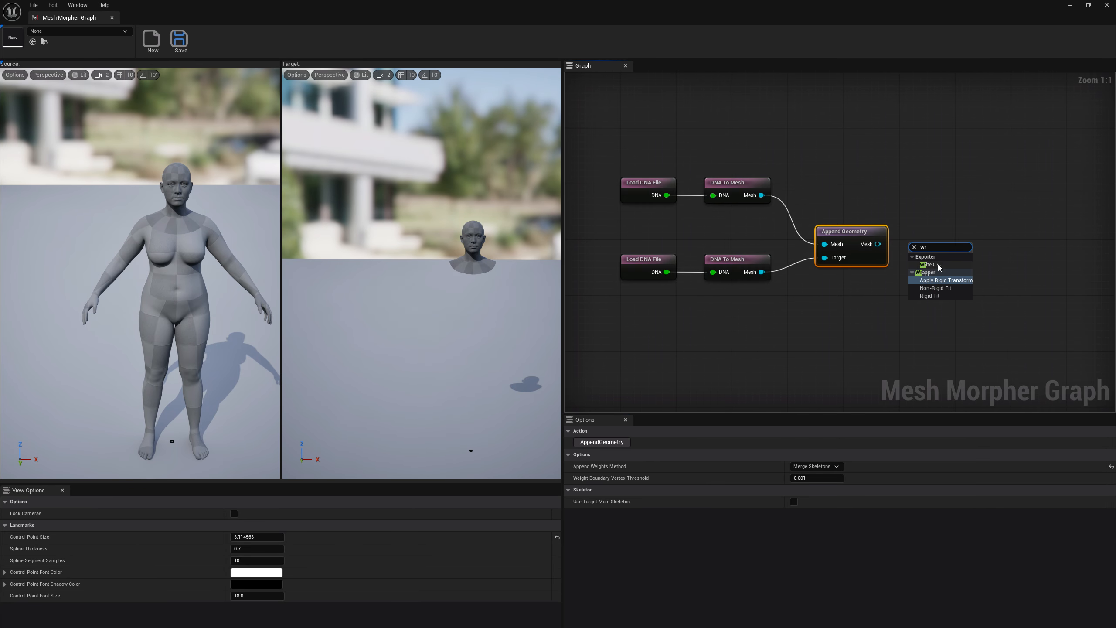
pyautogui.click(937, 265)
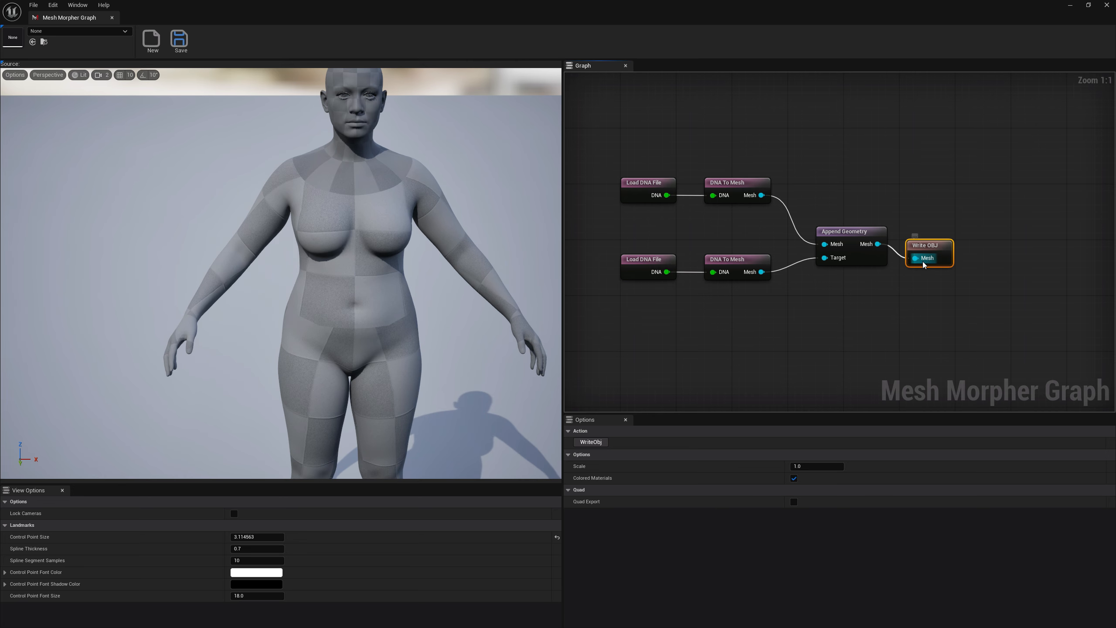
# Insert a Weld node between the Append Geometry and Write OBJ nodes
pyautogui.rightClick(903, 223)
pyautogui.write('we')
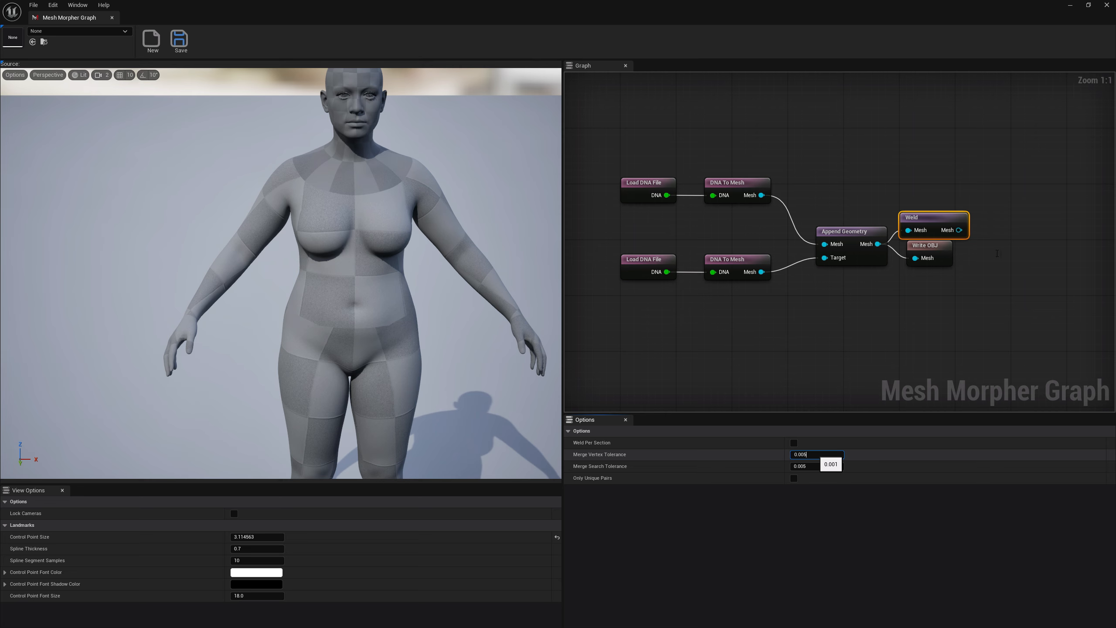
pyautogui.moveTo(933, 248); pyautogui.dragTo(1012, 262)
pyautogui.moveTo(959, 230); pyautogui.dragTo(1018, 218)
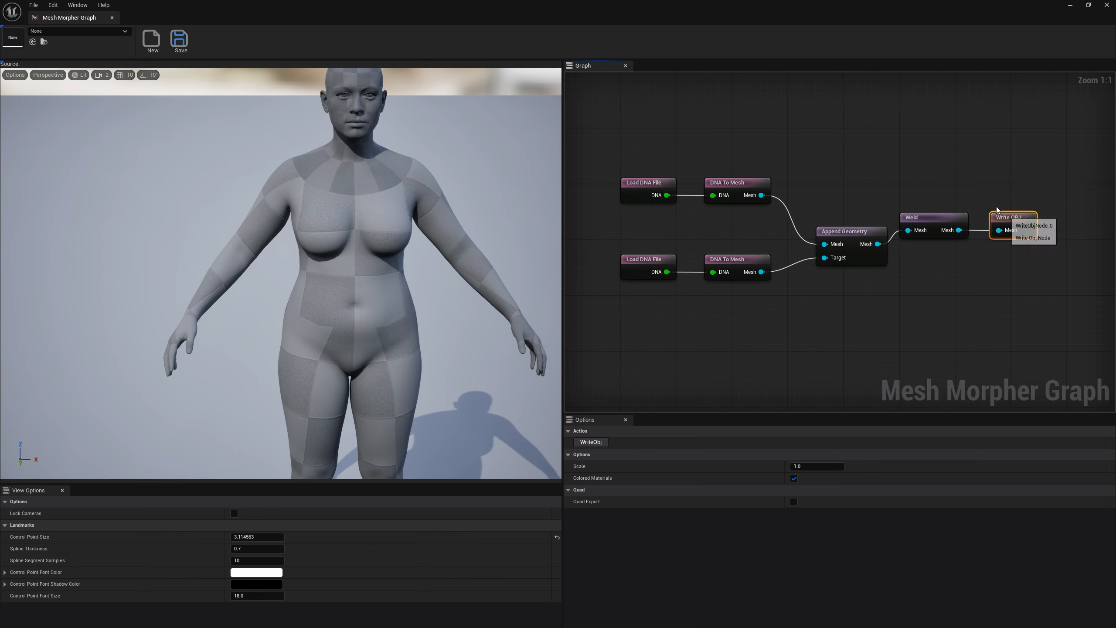
# Delete the Write OBJ, Weld and Append Geometry nodes
pyautogui.press('Delete')
pyautogui.moveTo(833, 189); pyautogui.dragTo(960, 280)
pyautogui.press('Delete')
# Add a Sculpt Mesh node fed by the body's DNA To Mesh output
pyautogui.moveTo(761, 196); pyautogui.dragTo(865, 183)
pyautogui.write('sc')
pyautogui.click(848, 207)
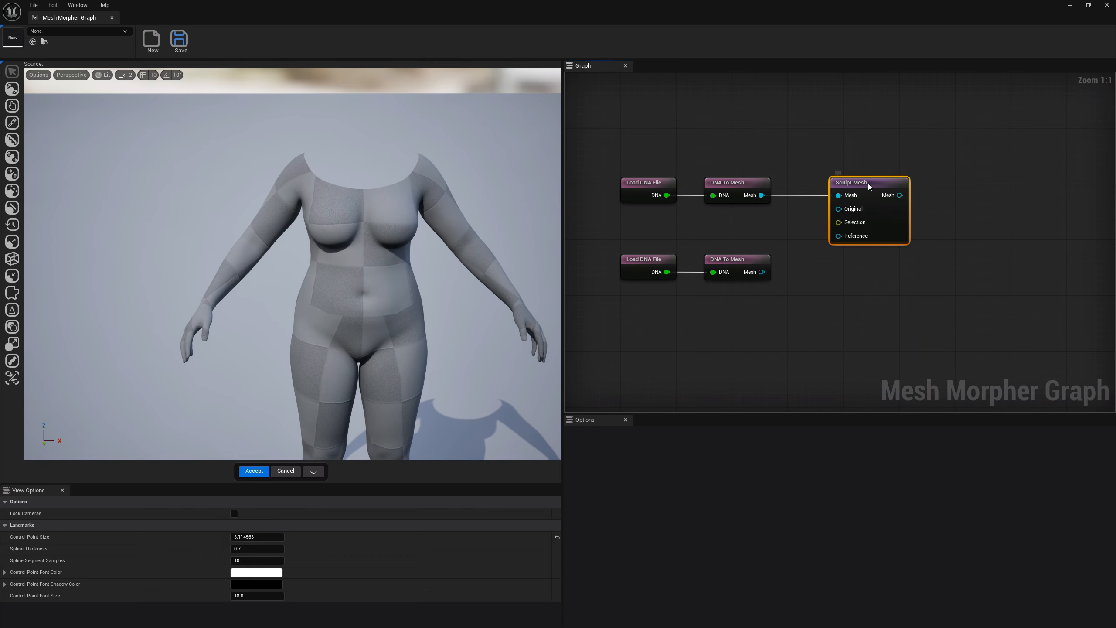
# Pull both upper arms of the body outward symmetrically with the Move sculpting tool and accept the sculpt
pyautogui.click(20, 96)
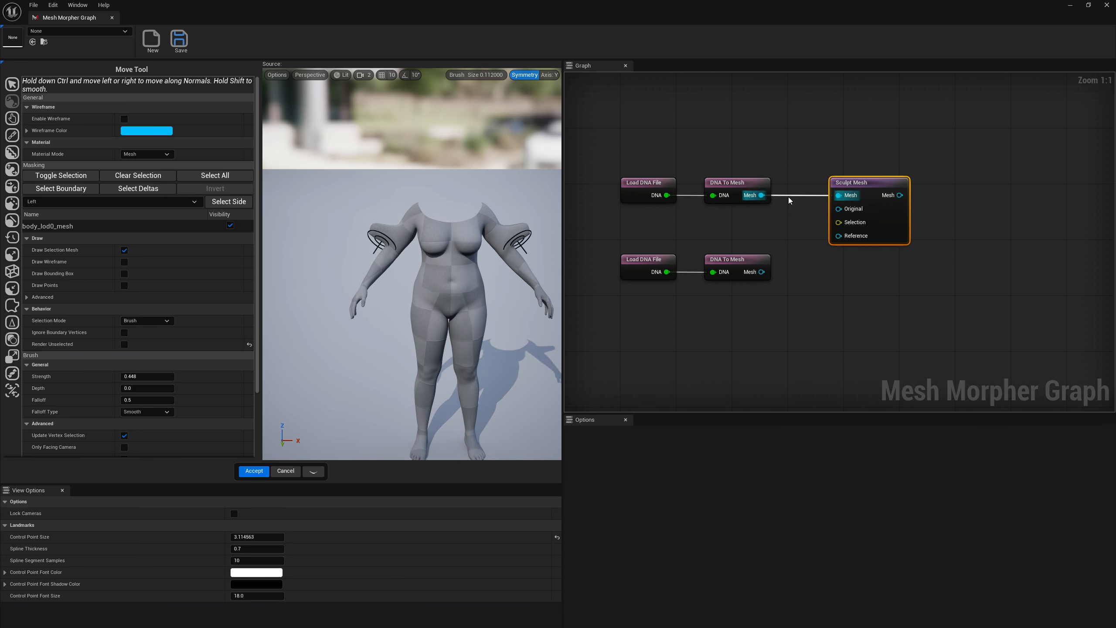
pyautogui.click(255, 474)
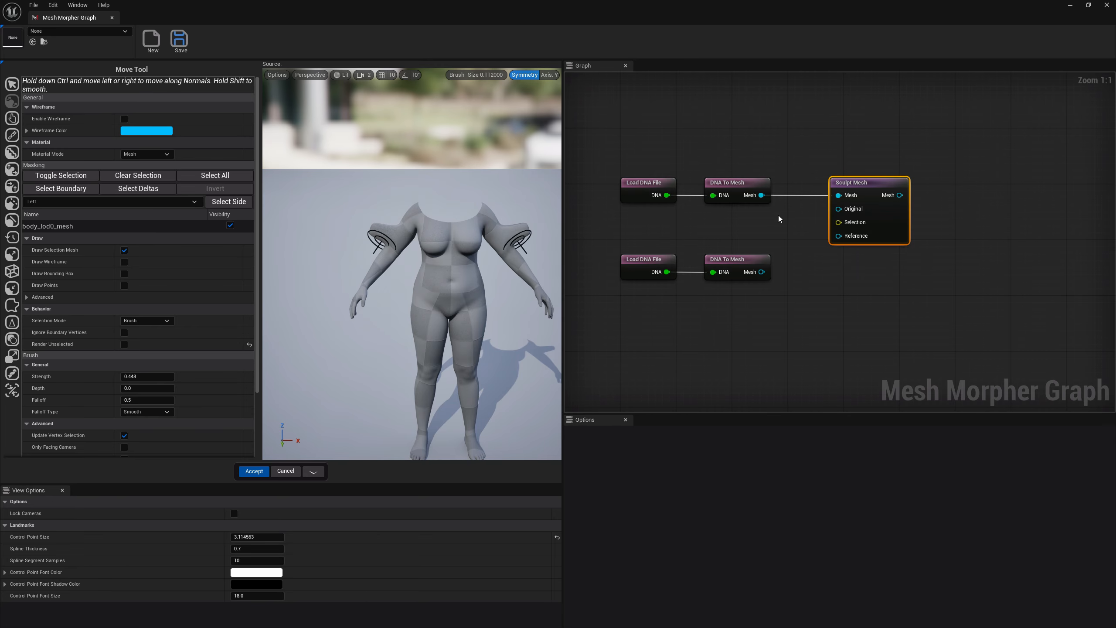
# Add a Bake DNA Geometry node fed by the body's loaded DNA and the sculpted mesh
pyautogui.moveTo(899, 195); pyautogui.dragTo(987, 208)
pyautogui.write('bake')
pyautogui.press('Return')
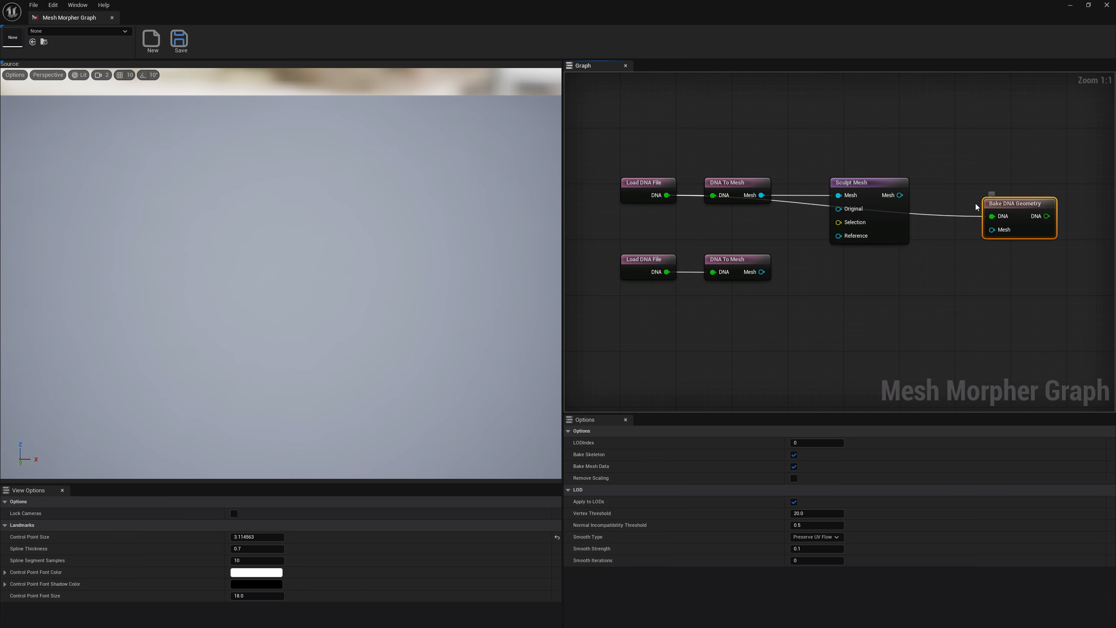
pyautogui.moveTo(900, 195)
pyautogui.mouseDown()
pyautogui.moveTo(1006, 225)
pyautogui.moveTo(1016, 210)
pyautogui.moveTo(973, 183)
pyautogui.mouseUp()
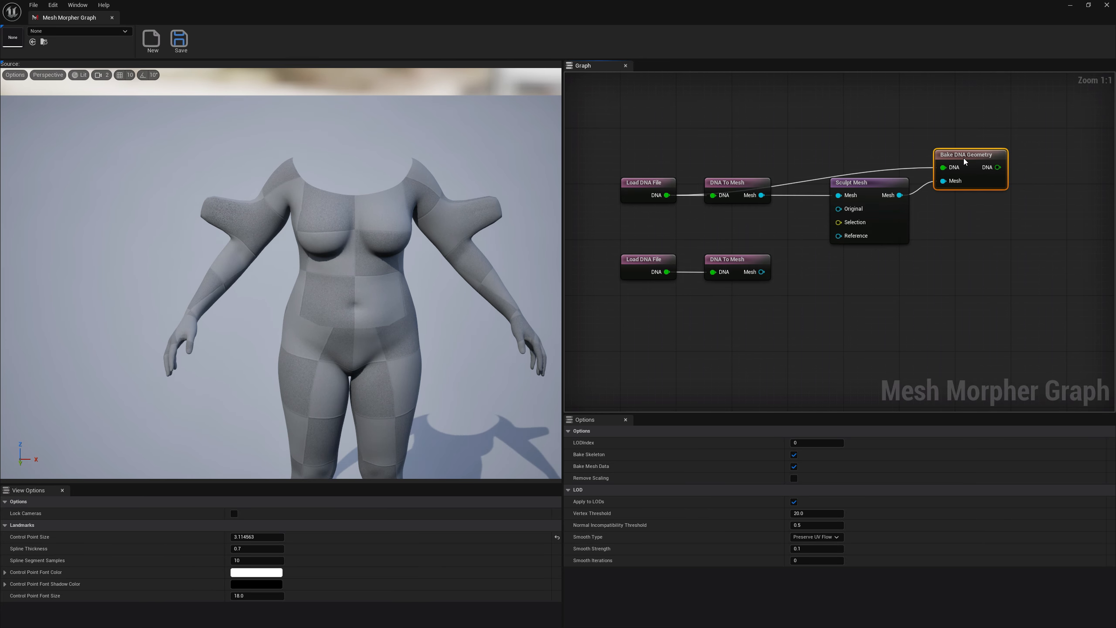
# Add a Write DNA node connected to the Bake DNA Geometry node's output
pyautogui.moveTo(992, 173); pyautogui.dragTo(928, 178, button='right')
pyautogui.rightClick(972, 180)
pyautogui.write('w')
pyautogui.click(995, 198)
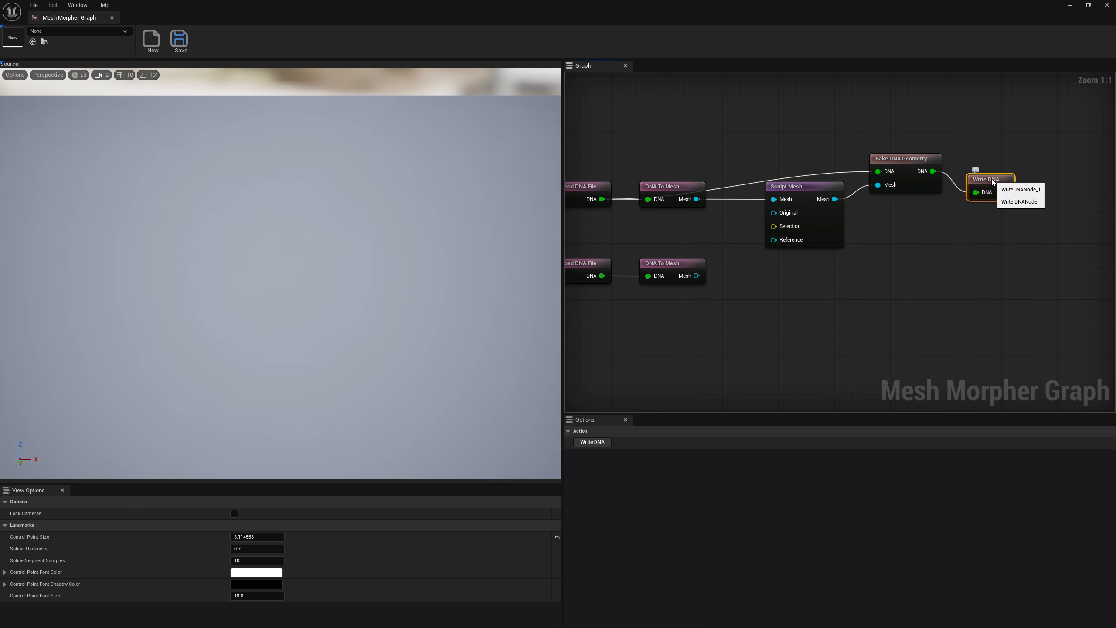
# Export the baked DNA as Body2.dna in the TestDNA folder, overwriting the existing file
pyautogui.click(593, 442)
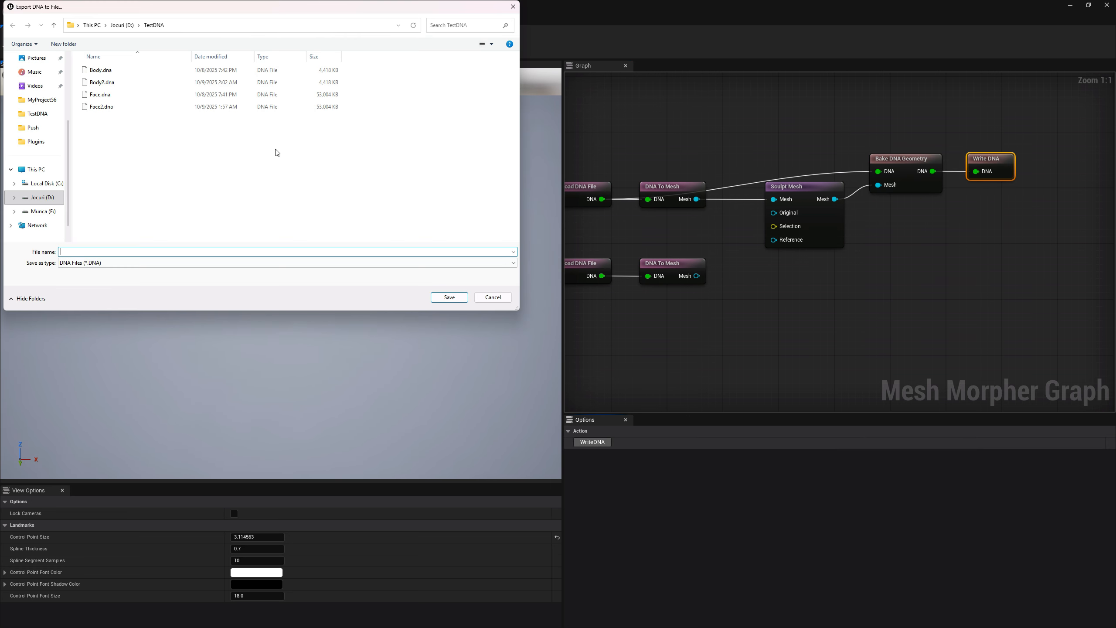
pyautogui.click(102, 82)
pyautogui.click(449, 298)
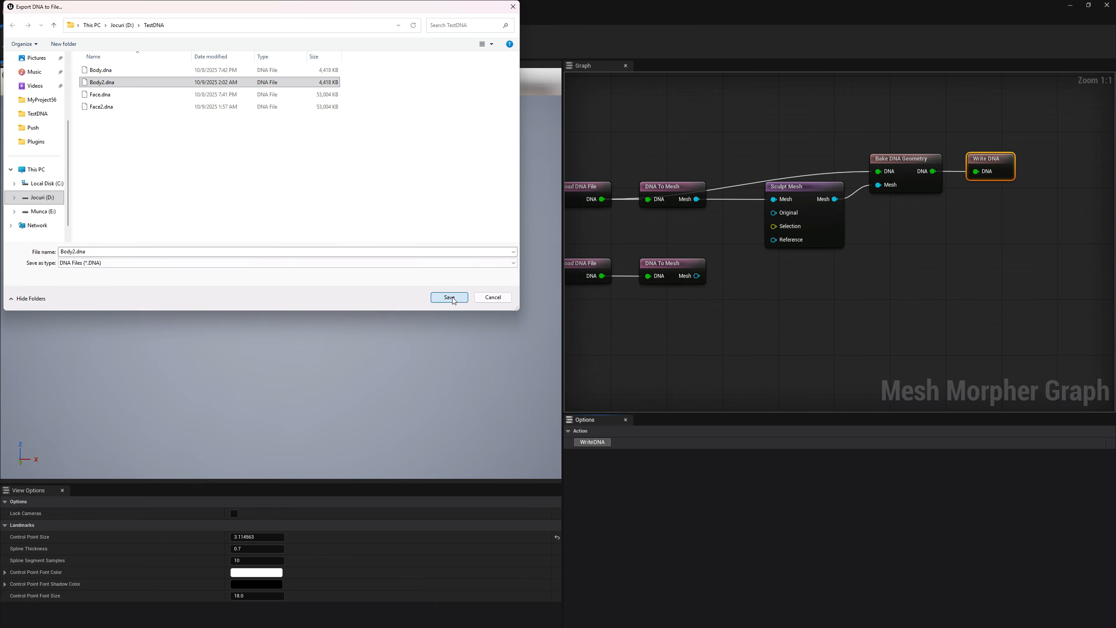
pyautogui.click(579, 318)
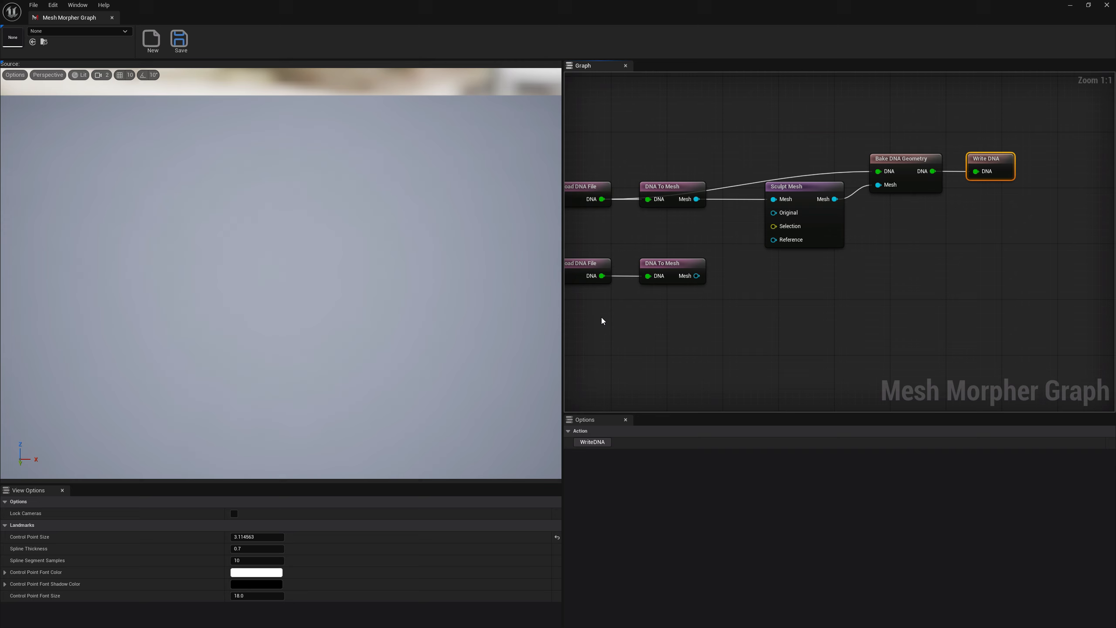
# Replace the file in the lower Load DNA File node with Body2.dna
pyautogui.click(950, 253)
pyautogui.moveTo(702, 285); pyautogui.dragTo(861, 216, button='right')
pyautogui.moveTo(679, 171); pyautogui.dragTo(887, 252)
pyautogui.click(740, 210)
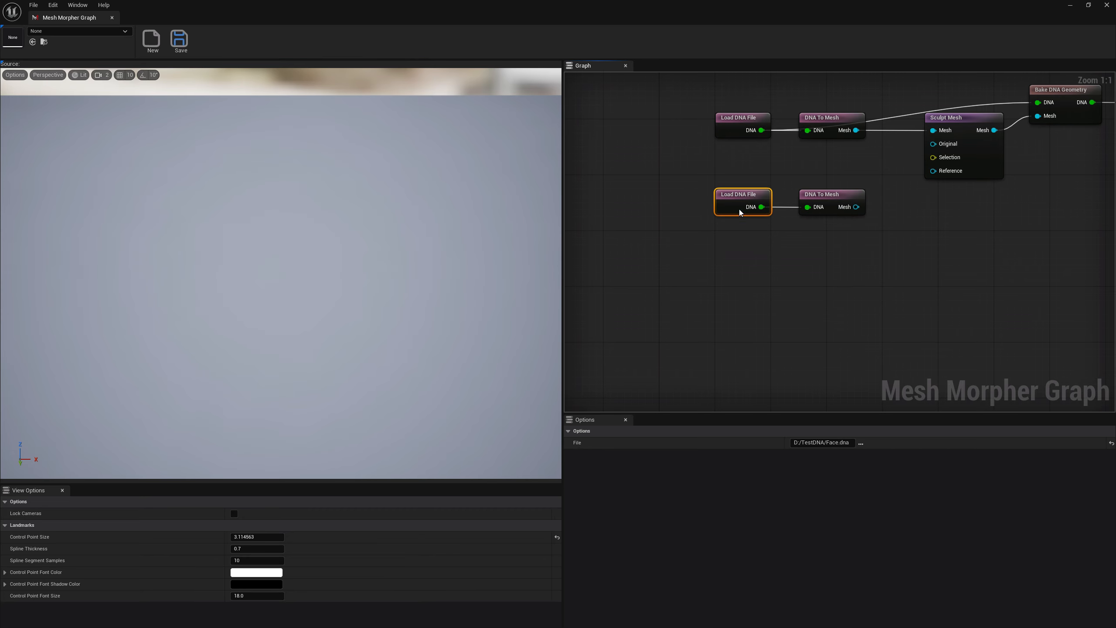
pyautogui.click(1111, 443)
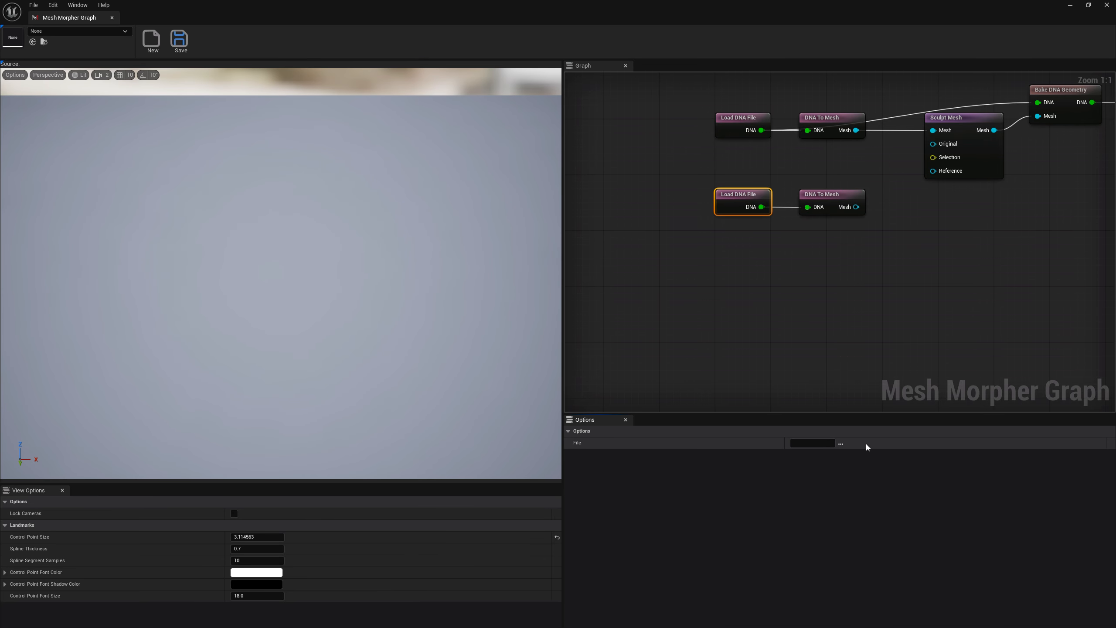
pyautogui.click(843, 443)
pyautogui.doubleClick(107, 84)
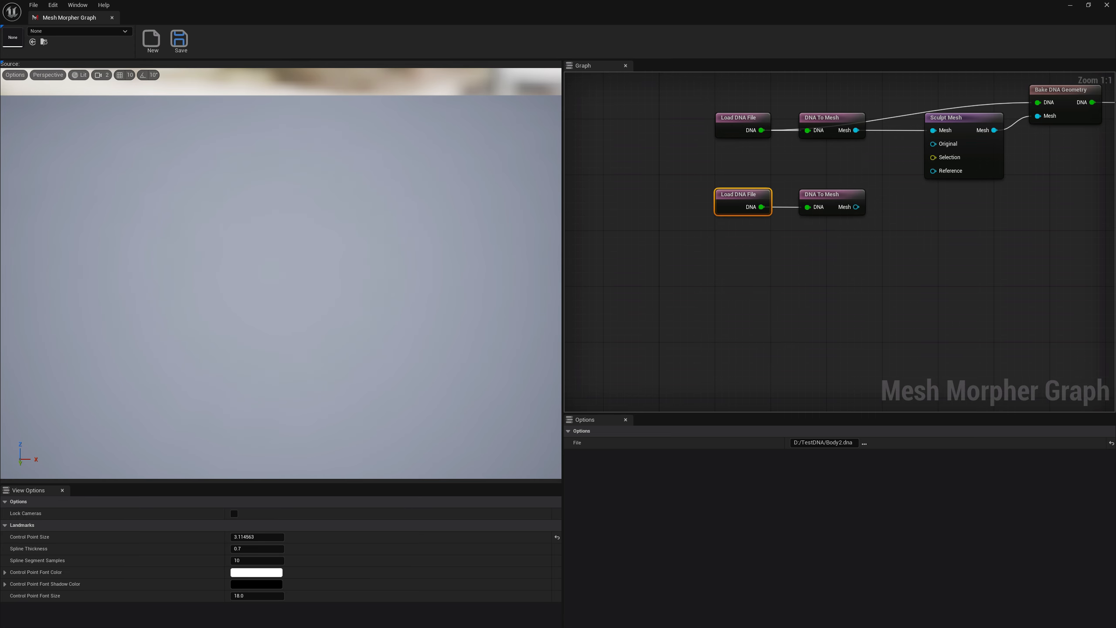
# Preview the exported body from the lower DNA To Mesh node at LODIndex 1 and set it to LODIndex 2
pyautogui.click(827, 195)
pyautogui.moveTo(263, 210); pyautogui.dragTo(280, 219, button='right')
pyautogui.click(816, 443)
pyautogui.write('1')
pyautogui.press('Return')
pyautogui.click(817, 443)
pyautogui.doubleClick(817, 444)
pyautogui.write('2')
pyautogui.press('Return')
# Review the LOD options of the Bake DNA Geometry node
pyautogui.moveTo(960, 275); pyautogui.dragTo(814, 336, button='right')
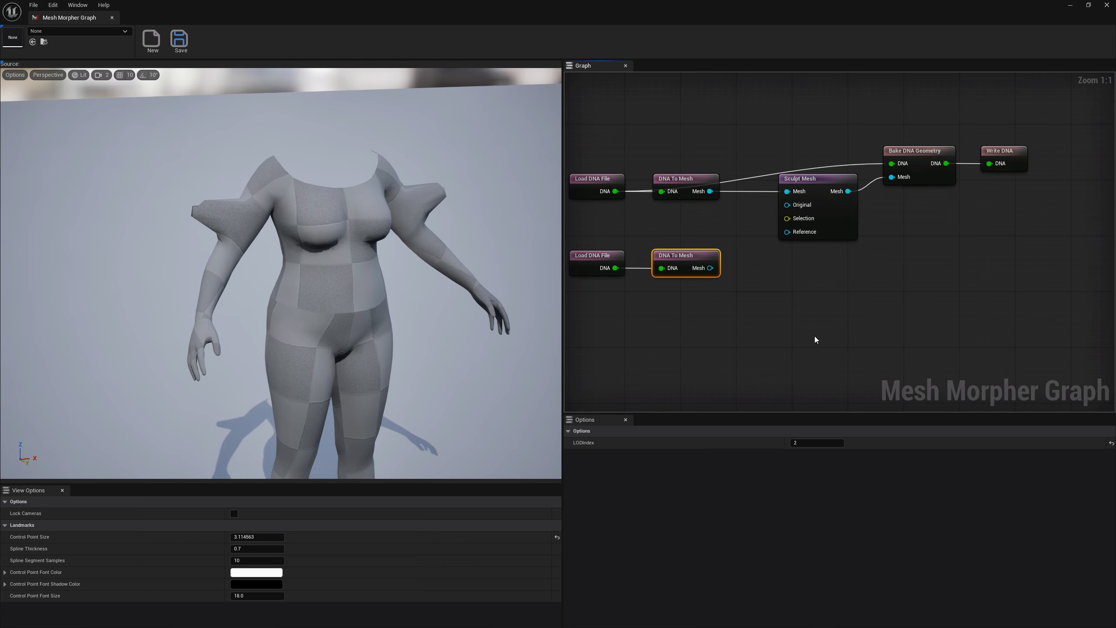
pyautogui.click(917, 153)
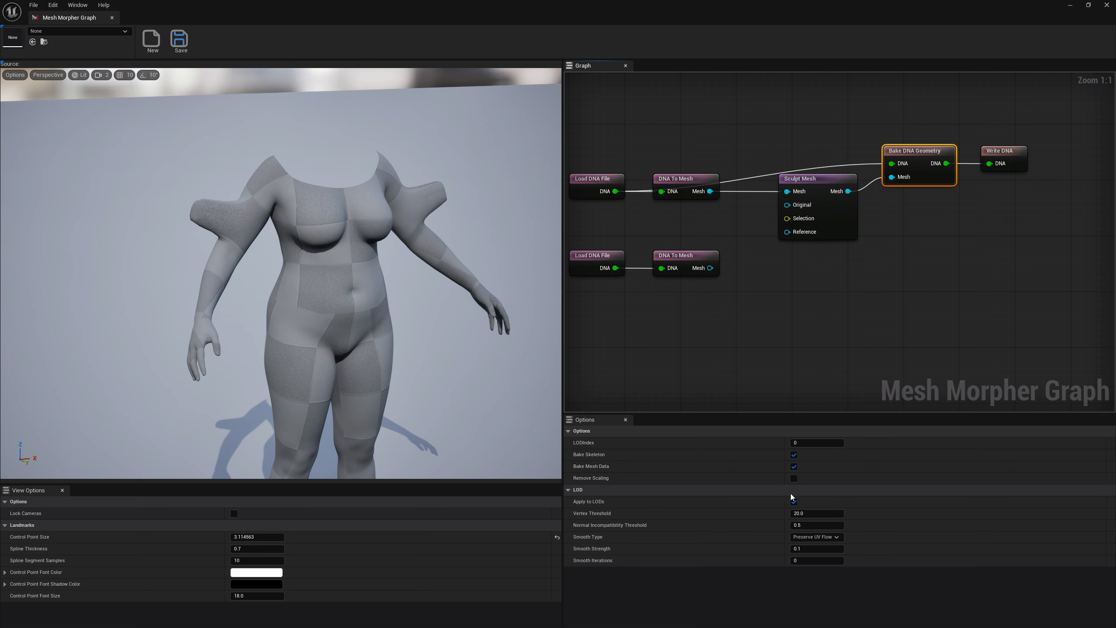
pyautogui.moveTo(587, 446)
pyautogui.moveTo(746, 354); pyautogui.dragTo(812, 358, button='right')
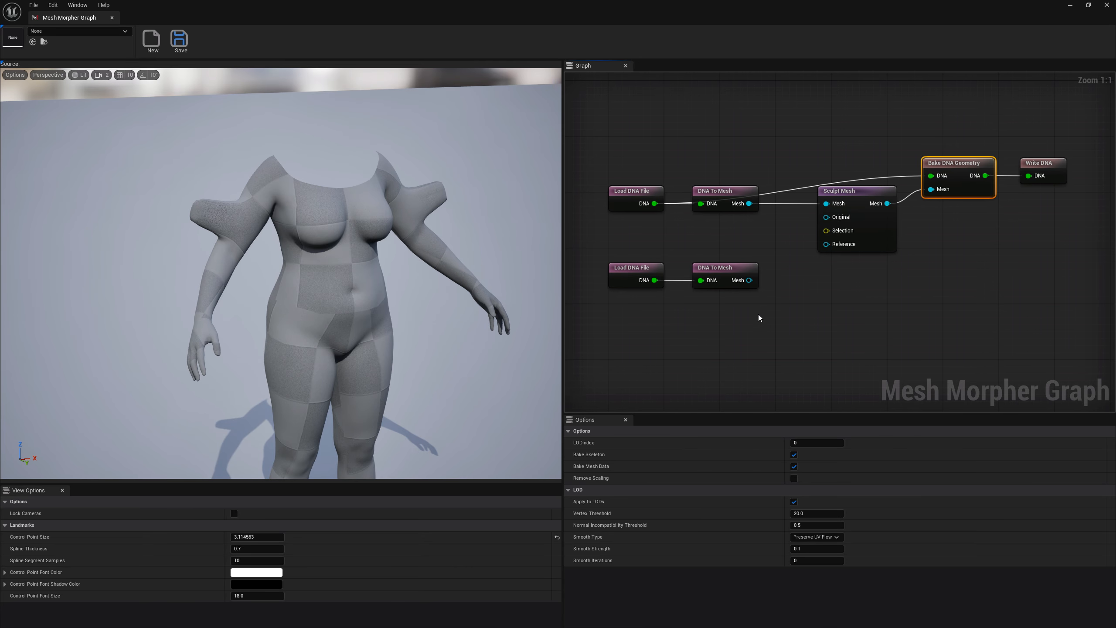
# Load the saved graph asset Graph_MHDNACC5
pyautogui.click(84, 32)
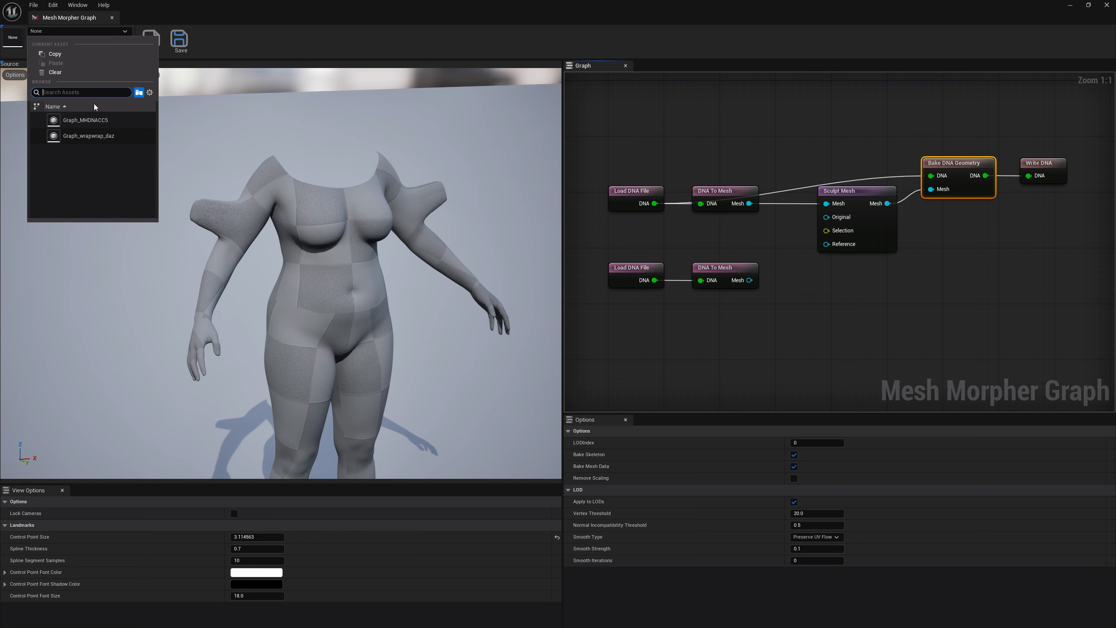
pyautogui.click(105, 121)
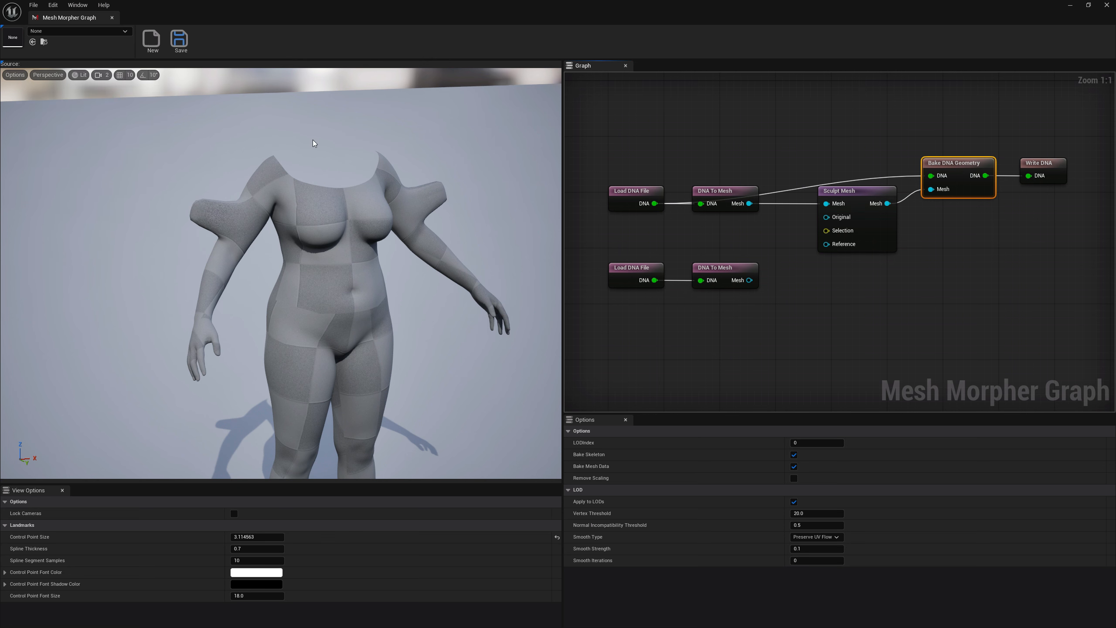
pyautogui.moveTo(721, 164); pyautogui.dragTo(740, 175, button='right')
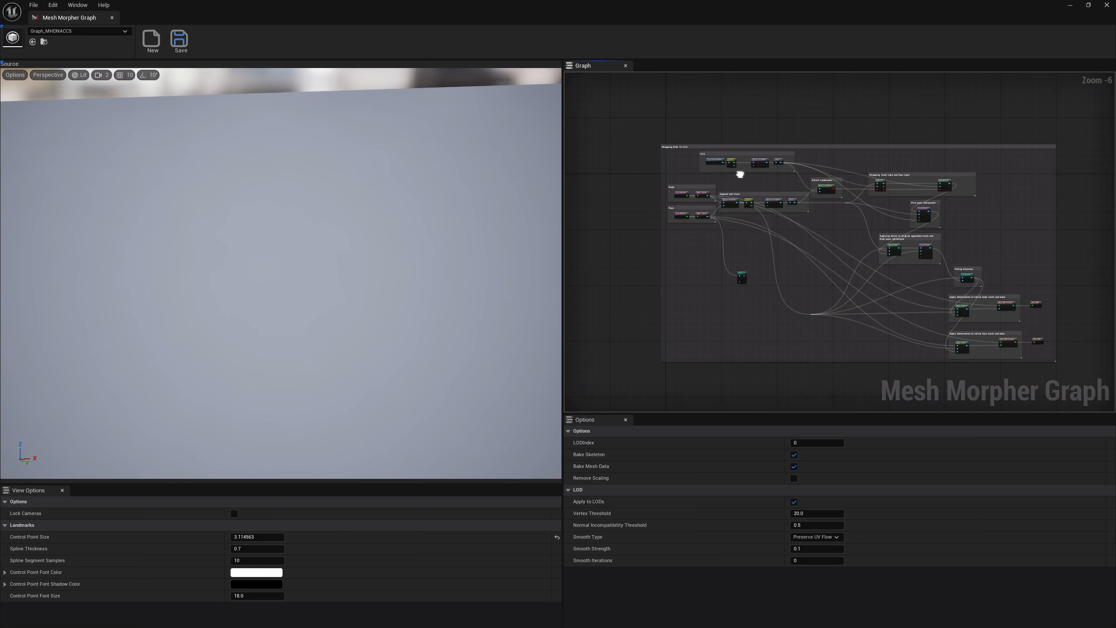
# Review the CC5 group's Load Skeletal Mesh, Select, Remove Occluded and Weld nodes one after another
pyautogui.scroll(1, 852, 175)
pyautogui.moveTo(855, 166); pyautogui.dragTo(883, 132, button='right')
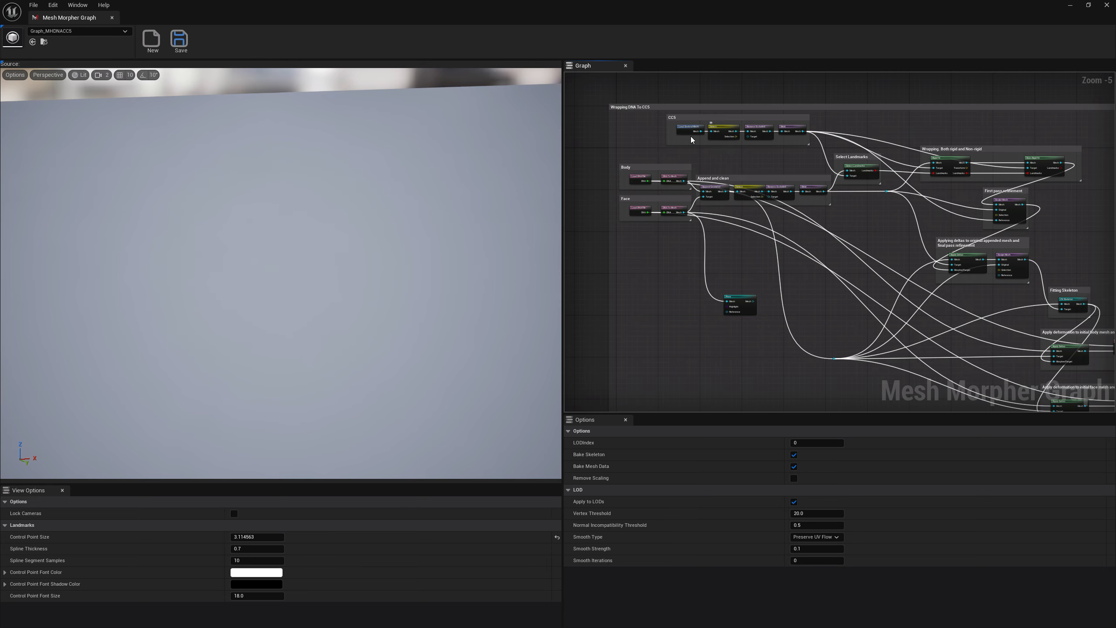
pyautogui.scroll(2, 690, 136)
pyautogui.scroll(-1, 690, 136)
pyautogui.scroll(-1, 700, 137)
pyautogui.scroll(1, 700, 136)
pyautogui.moveTo(699, 137); pyautogui.dragTo(712, 155, button='right')
pyautogui.scroll(1, 708, 173)
pyautogui.scroll(-1, 708, 173)
pyautogui.scroll(2, 706, 130)
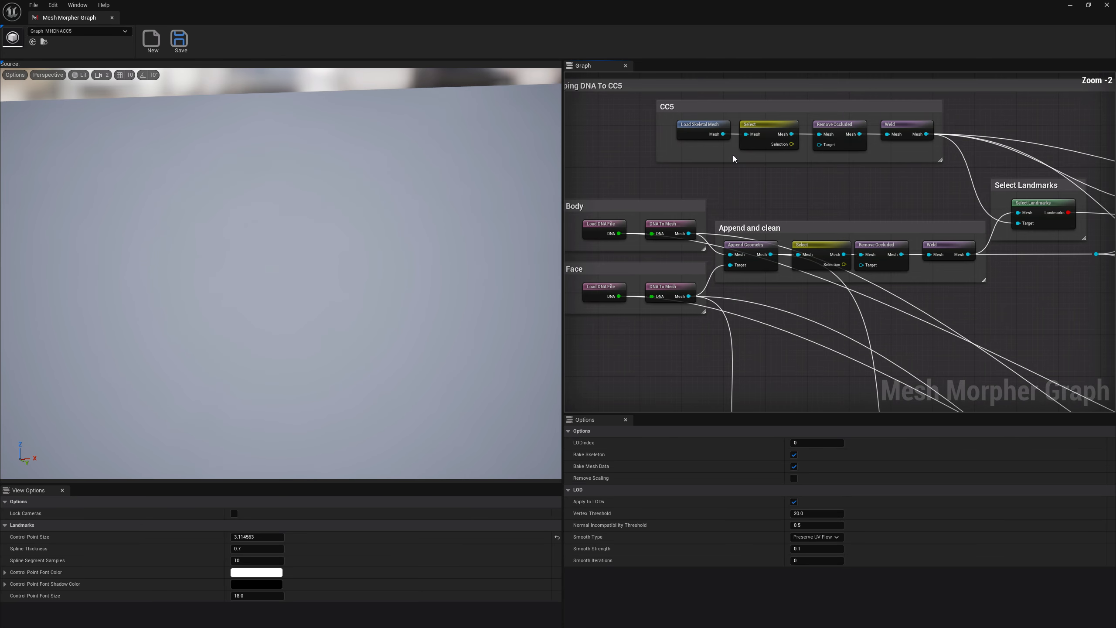
pyautogui.click(705, 131)
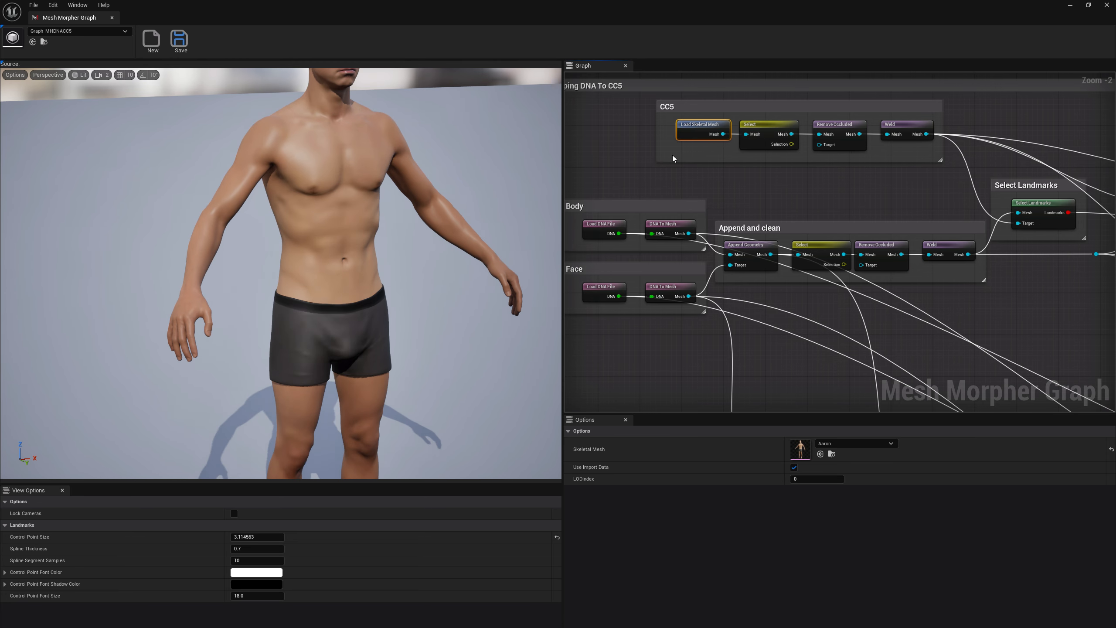
pyautogui.click(766, 129)
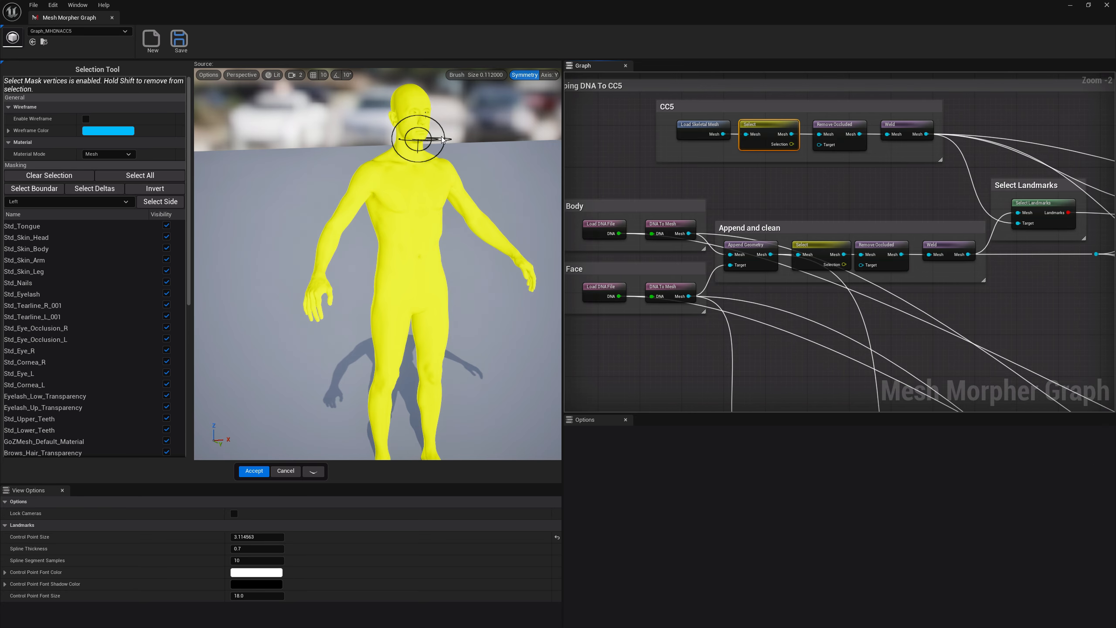
pyautogui.click(833, 132)
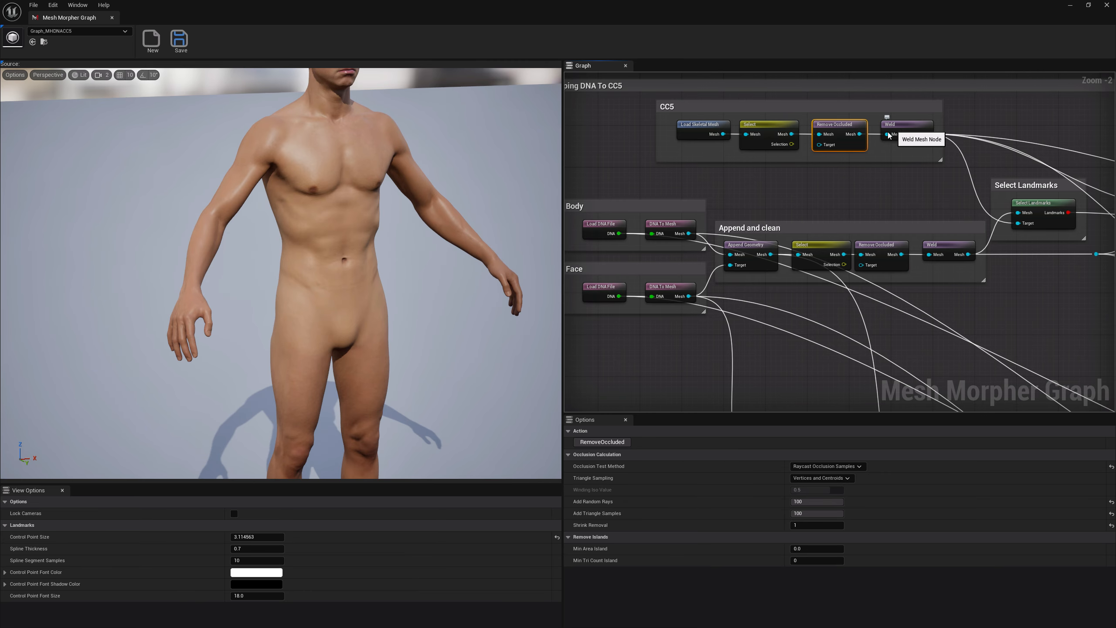
pyautogui.click(902, 128)
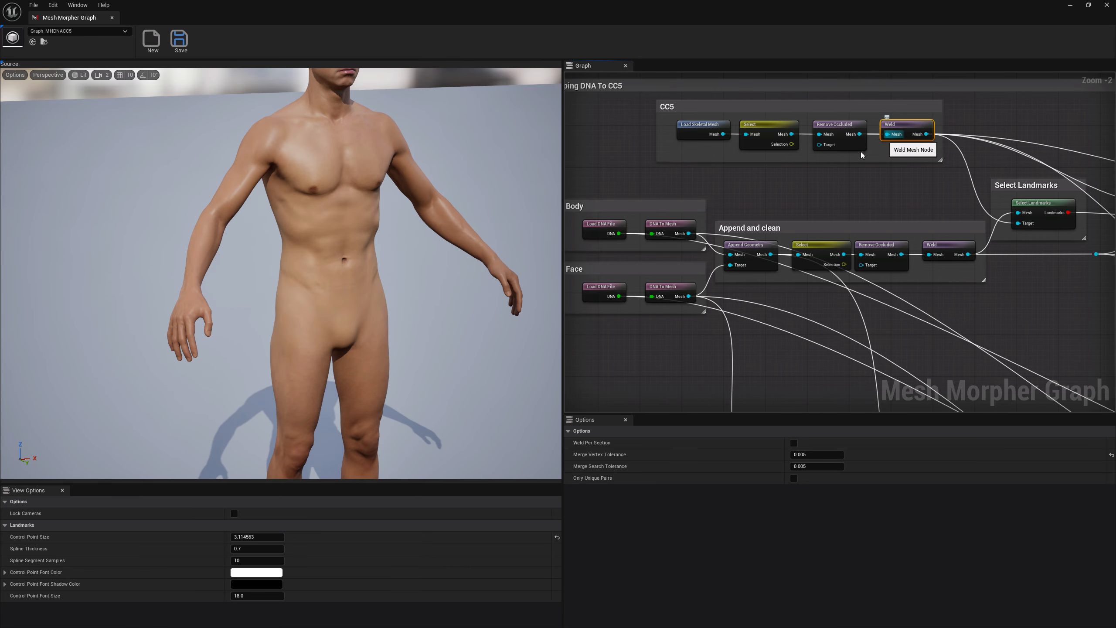
# Review the Load DNA File and DNA To Mesh nodes in the Body and Face groups
pyautogui.moveTo(781, 191); pyautogui.dragTo(852, 139, button='right')
pyautogui.click(666, 176)
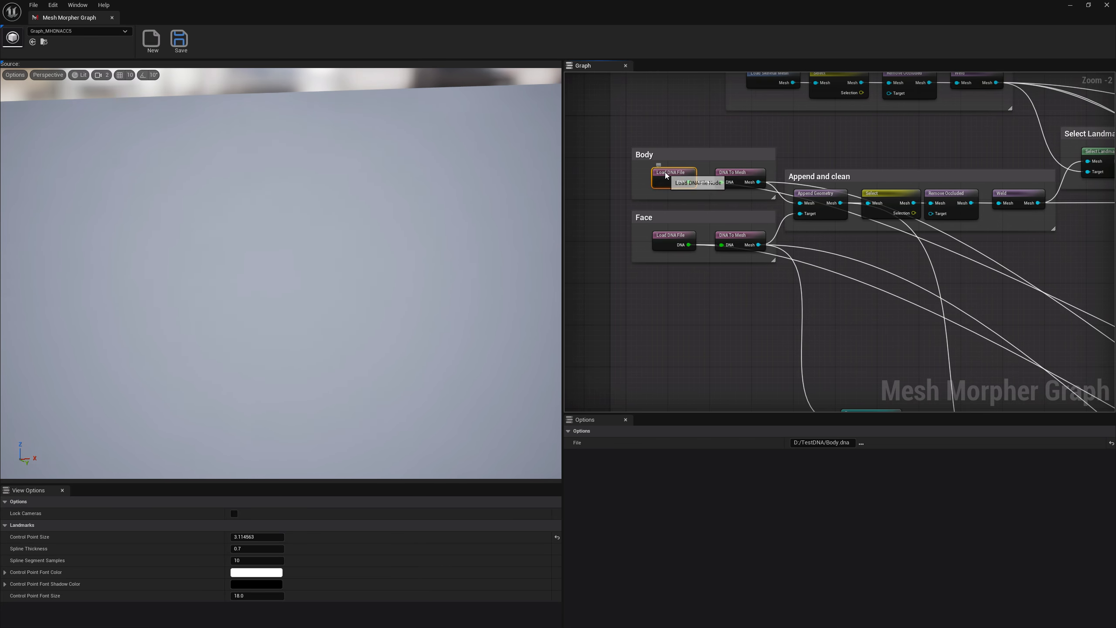
pyautogui.click(738, 173)
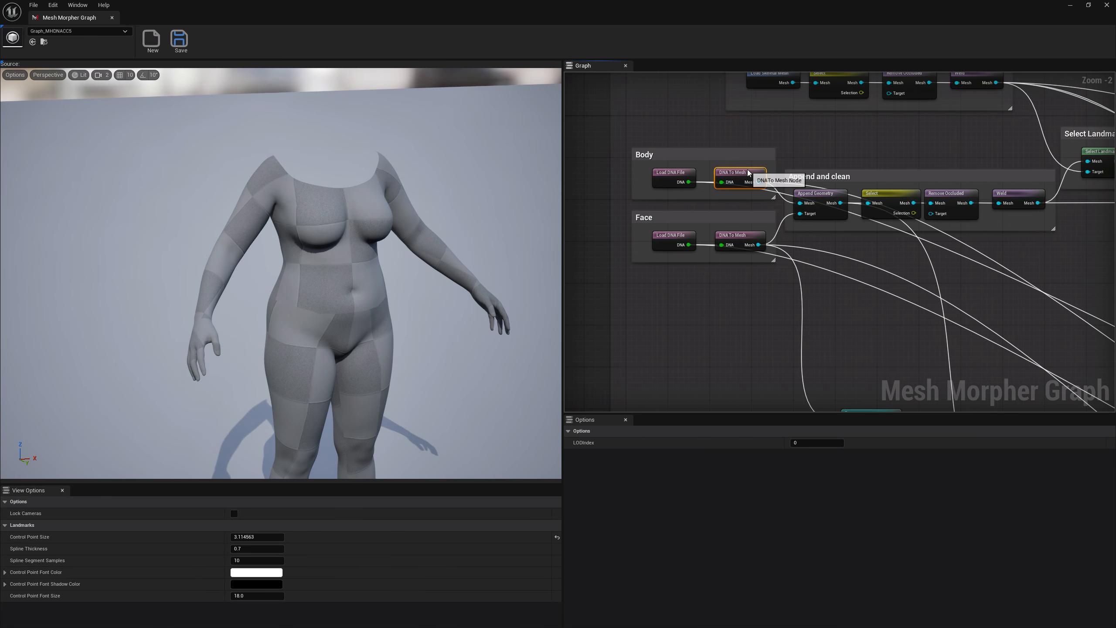
pyautogui.click(679, 237)
pyautogui.click(739, 238)
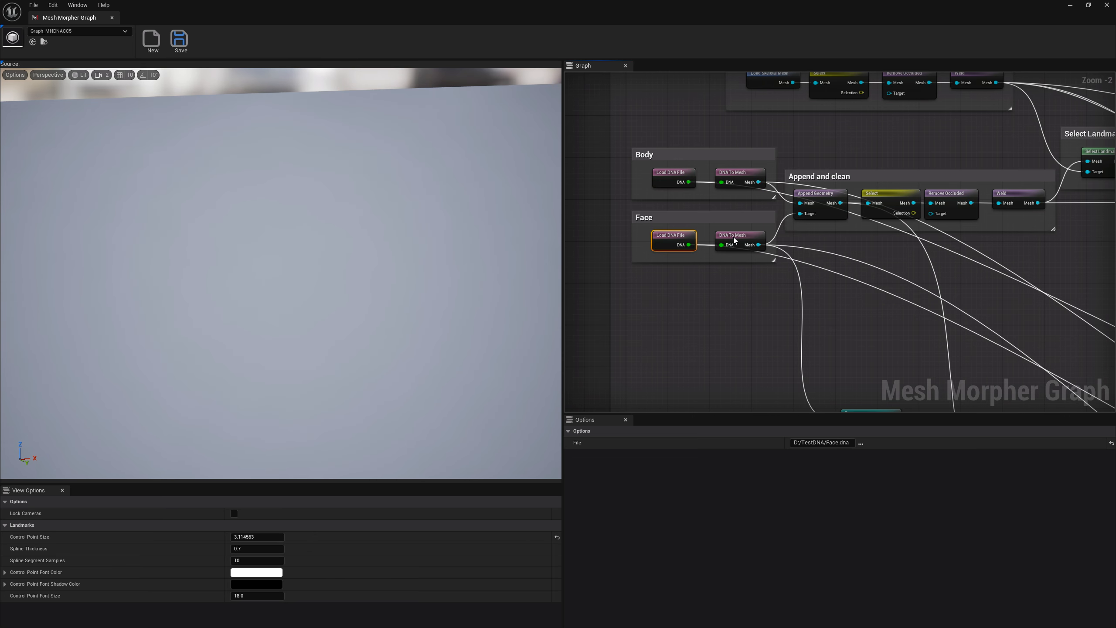
# Review the Append Geometry, Select, Remove Occluded and Weld nodes in the Append and clean group
pyautogui.click(817, 195)
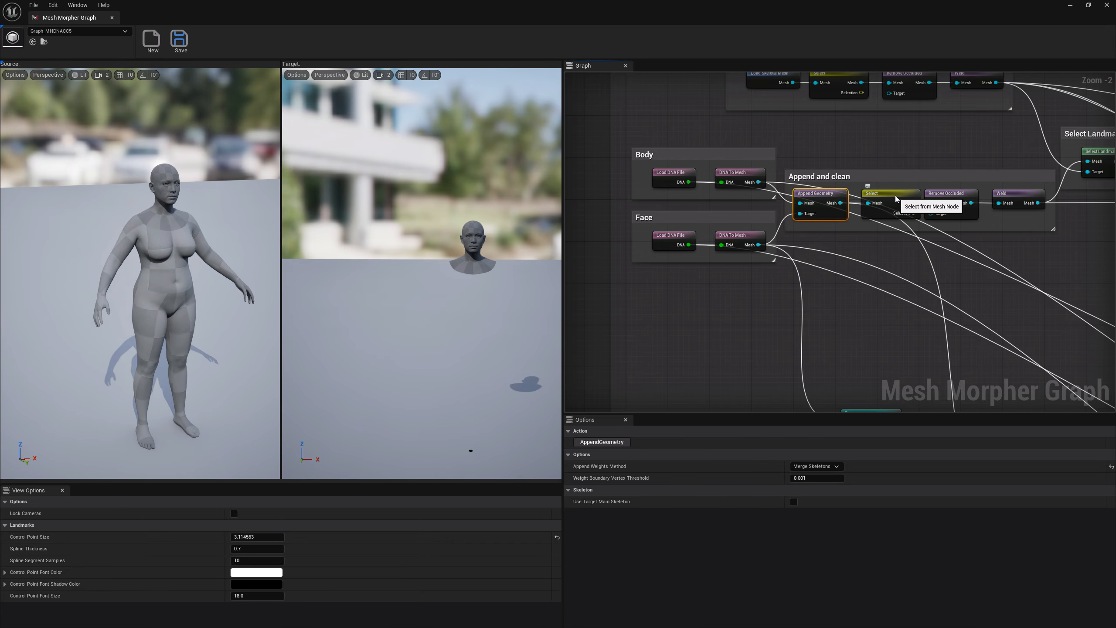
pyautogui.click(895, 195)
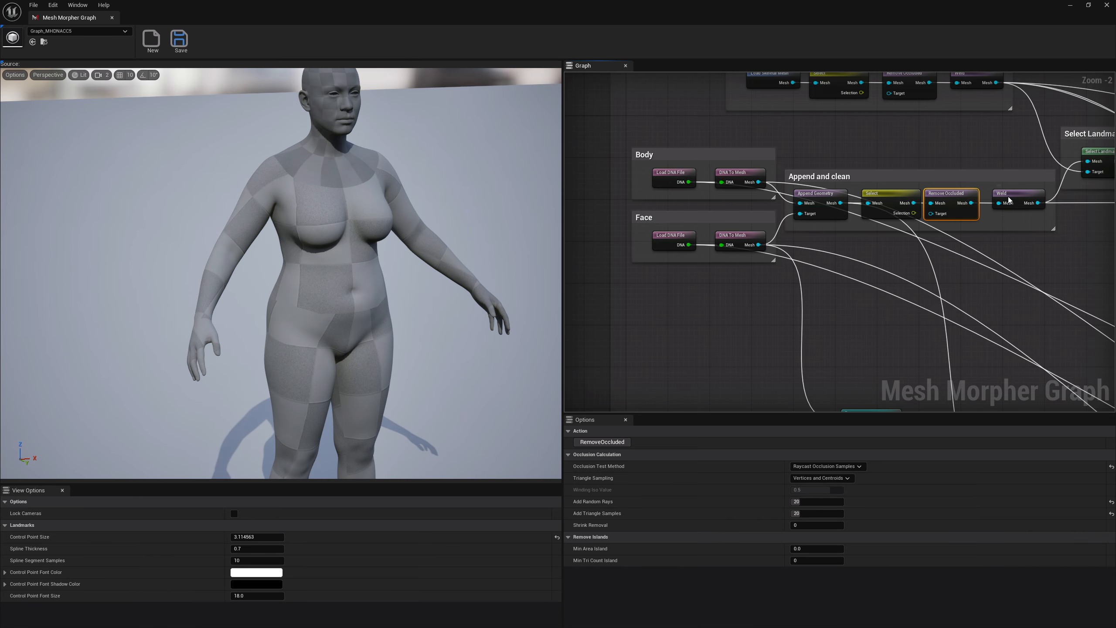
pyautogui.click(1009, 200)
# Examine the landmark pairs in the Select Landmarks node and the options of the Rigid Fit and Non-Rigid Fit nodes
pyautogui.moveTo(1008, 200); pyautogui.dragTo(731, 249, button='right')
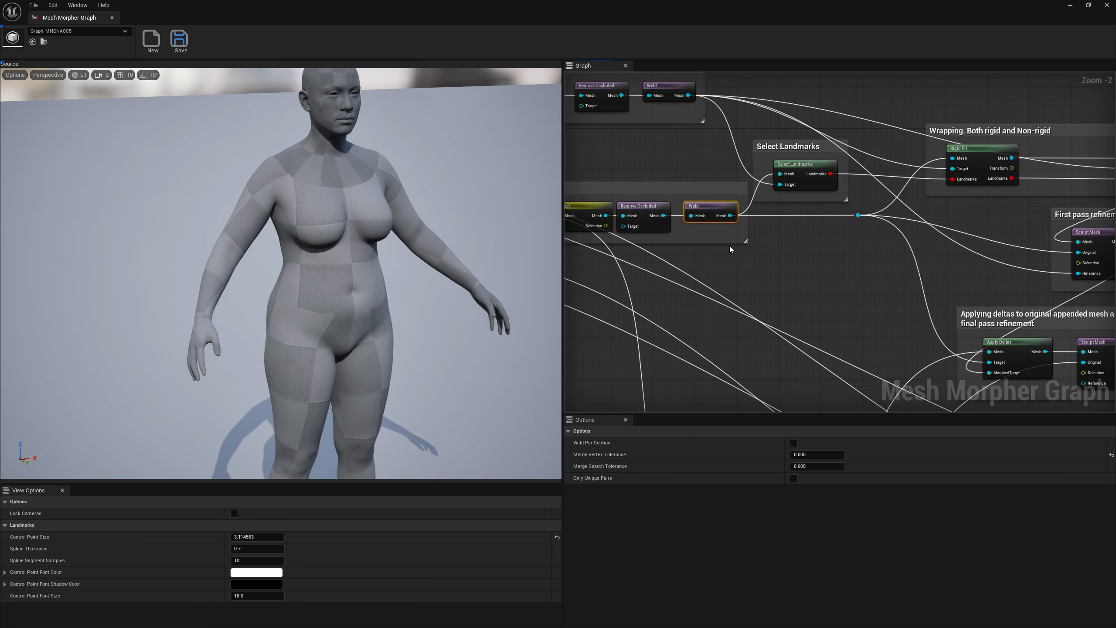
pyautogui.click(806, 170)
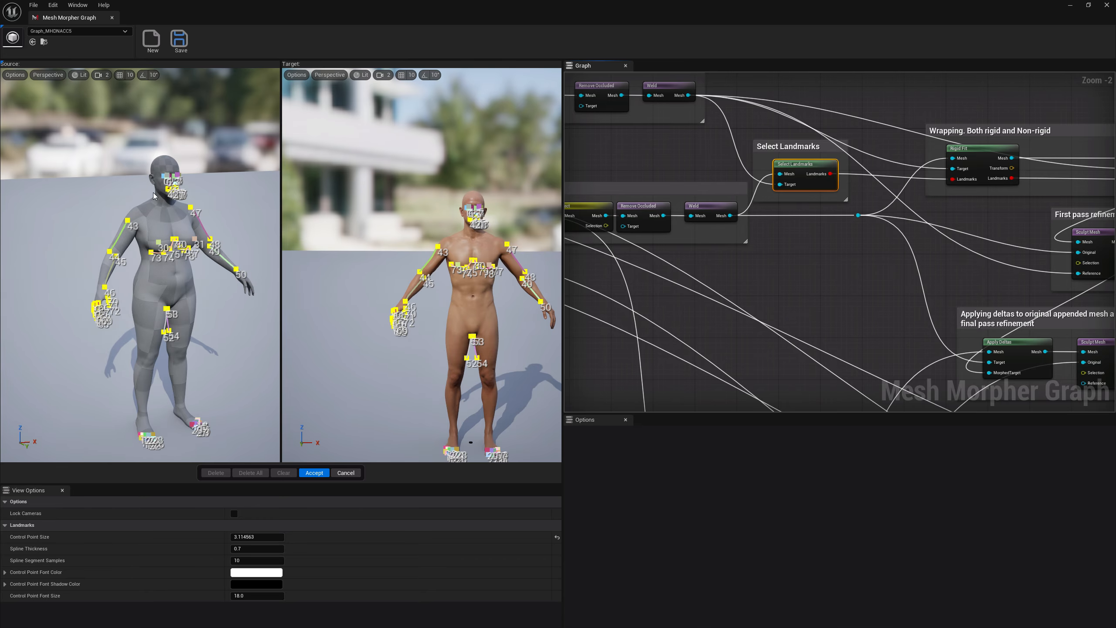
pyautogui.moveTo(824, 231); pyautogui.dragTo(708, 282, button='right')
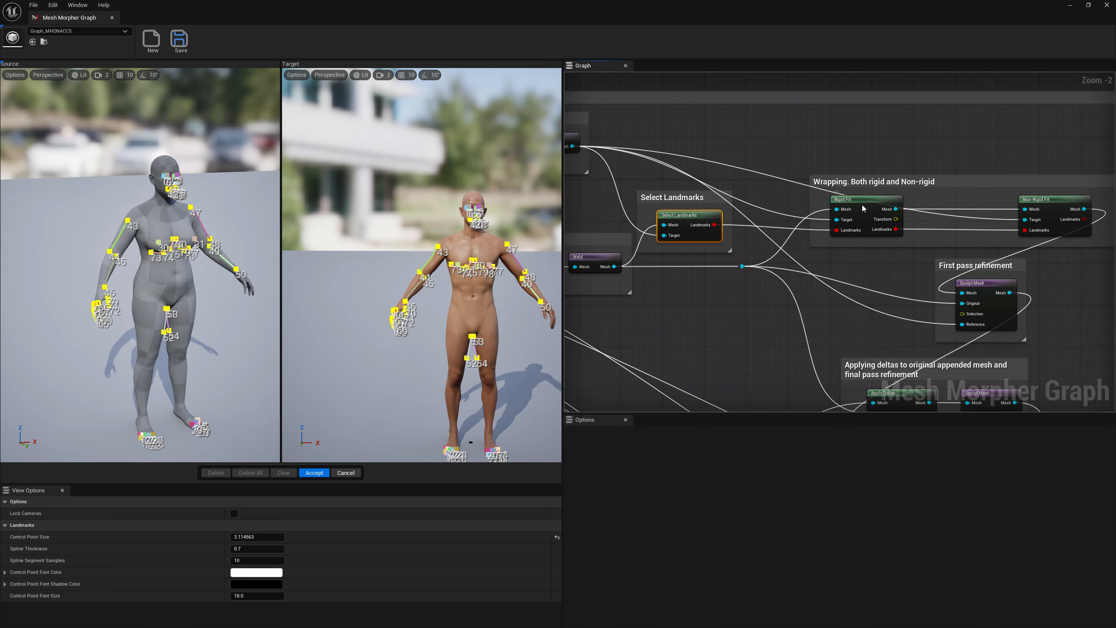
pyautogui.click(862, 205)
pyautogui.click(1055, 201)
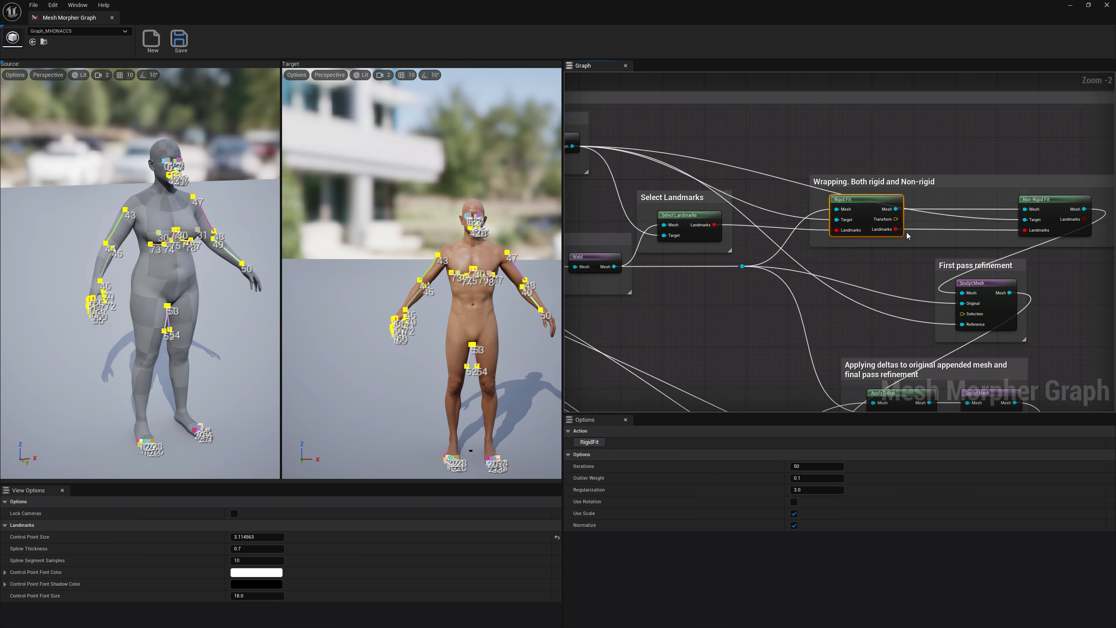
pyautogui.moveTo(605, 154)
pyautogui.mouseDown(button='right')
pyautogui.moveTo(655, 133)
pyautogui.moveTo(825, 156)
pyautogui.mouseUp(button='right')
pyautogui.moveTo(640, 115); pyautogui.dragTo(845, 126, button='right')
pyautogui.moveTo(974, 189); pyautogui.dragTo(575, 148, button='right')
pyautogui.moveTo(812, 136)
pyautogui.mouseDown(button='right')
pyautogui.moveTo(795, 107)
pyautogui.moveTo(705, 81)
pyautogui.mouseUp(button='right')
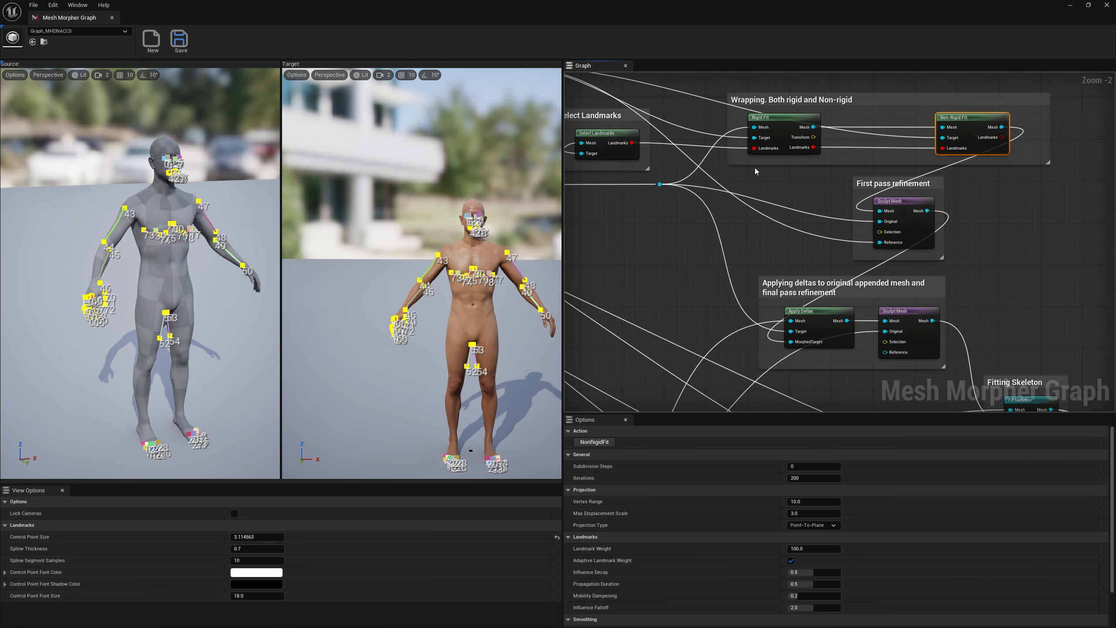
# Open the First pass refinement Sculpt Mesh node and inspect the wrapped body against its reference from head to feet
pyautogui.moveTo(755, 167); pyautogui.dragTo(780, 110, button='right')
pyautogui.moveTo(918, 151); pyautogui.dragTo(910, 210, button='right')
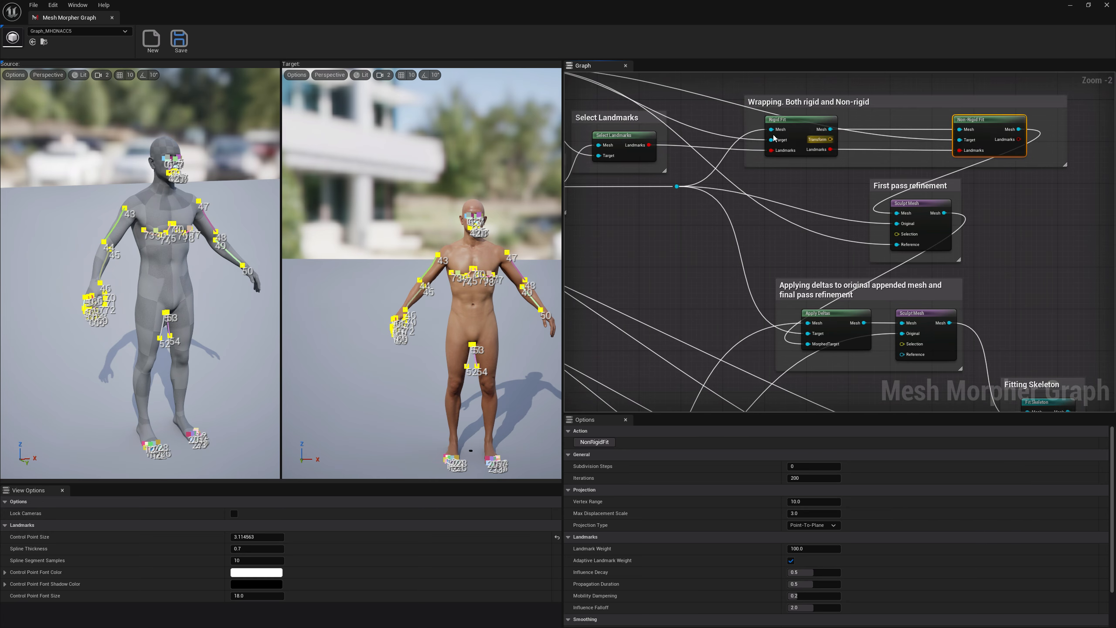
pyautogui.doubleClick(924, 202)
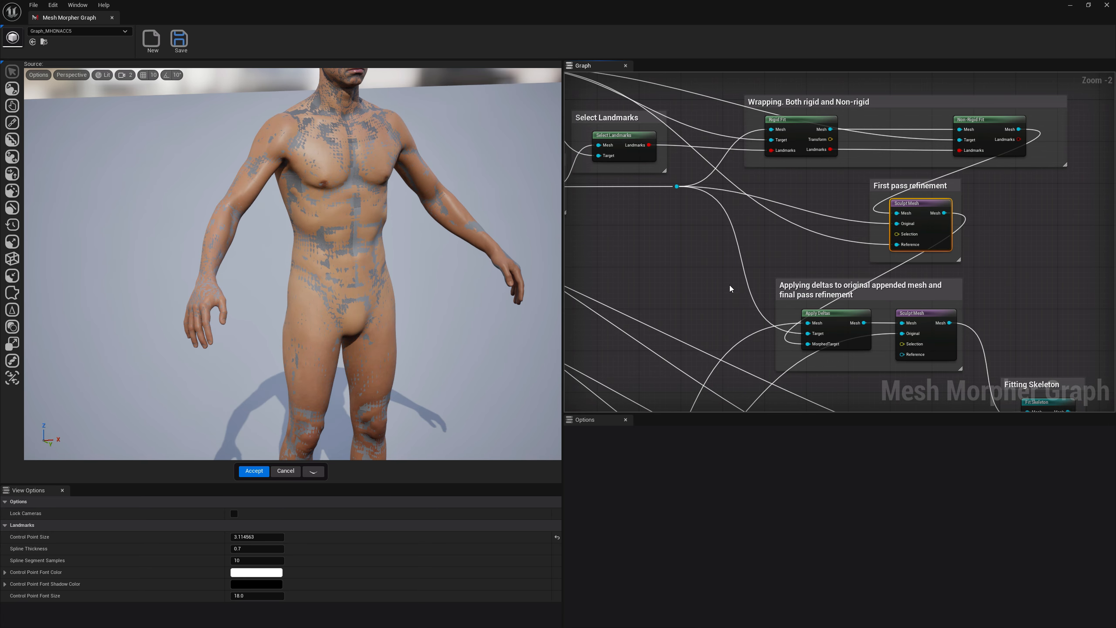
pyautogui.scroll(-5, 246, 289)
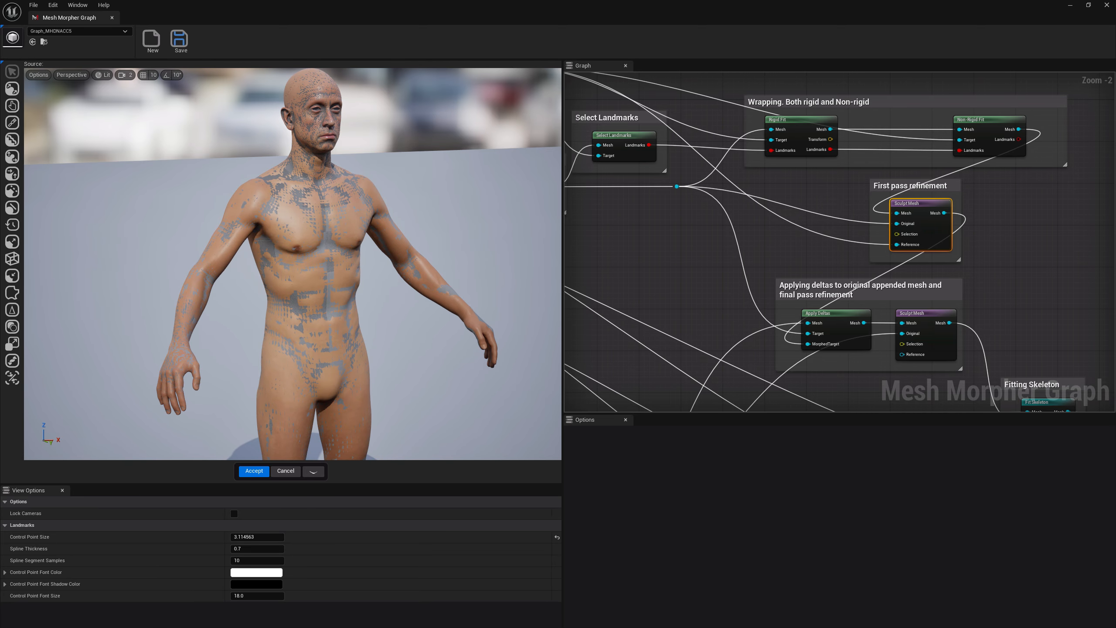
pyautogui.moveTo(353, 314); pyautogui.dragTo(349, 367, button='right')
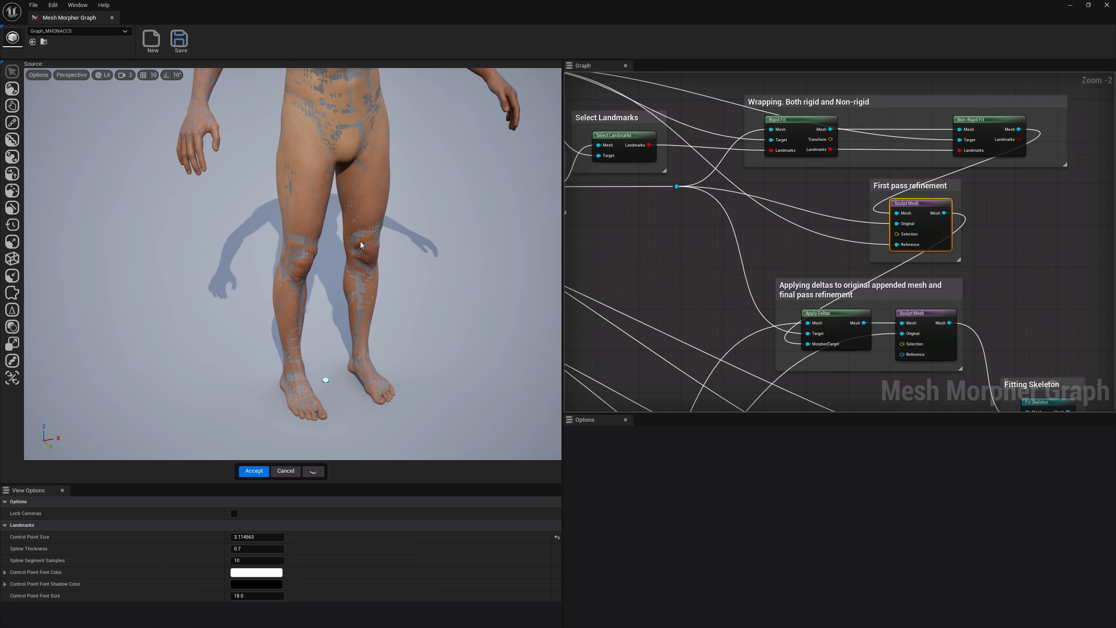
# Review the Apply Deltas node before the final pass refinement and preview the Append Geometry node that combines body and face
pyautogui.moveTo(821, 303); pyautogui.dragTo(836, 235, button='right')
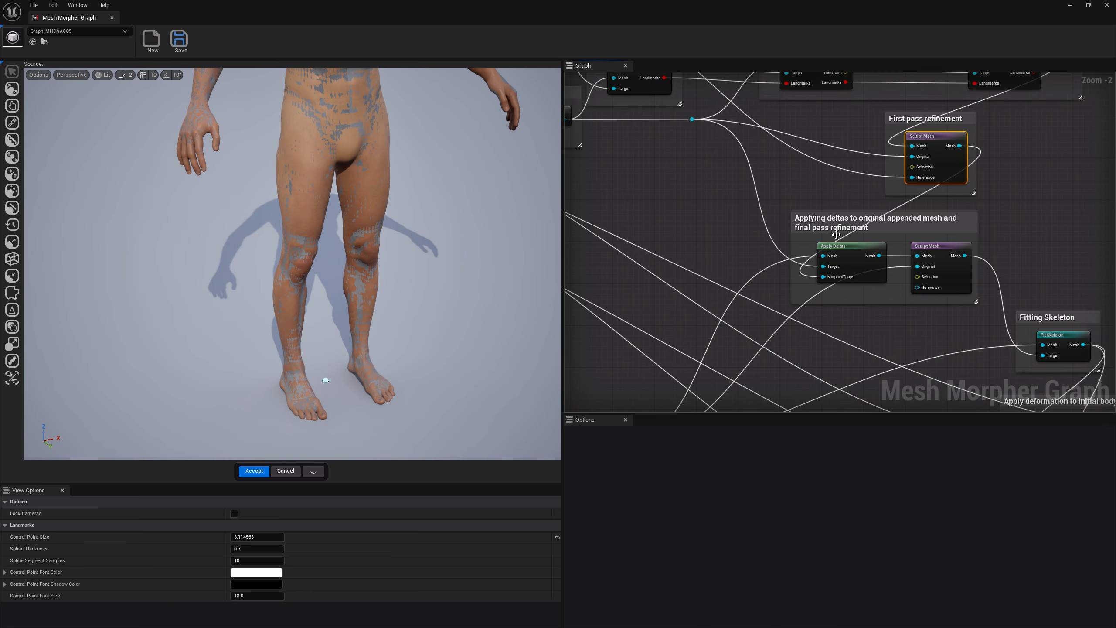
pyautogui.click(851, 253)
pyautogui.scroll(-2, 835, 258)
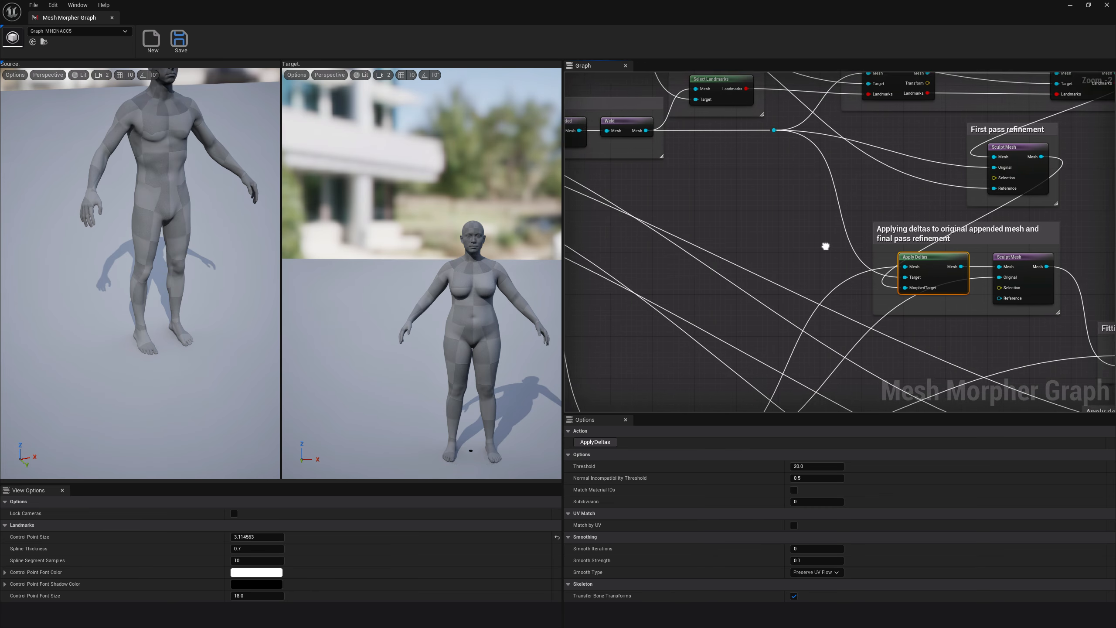
pyautogui.moveTo(822, 253); pyautogui.dragTo(859, 253, button='right')
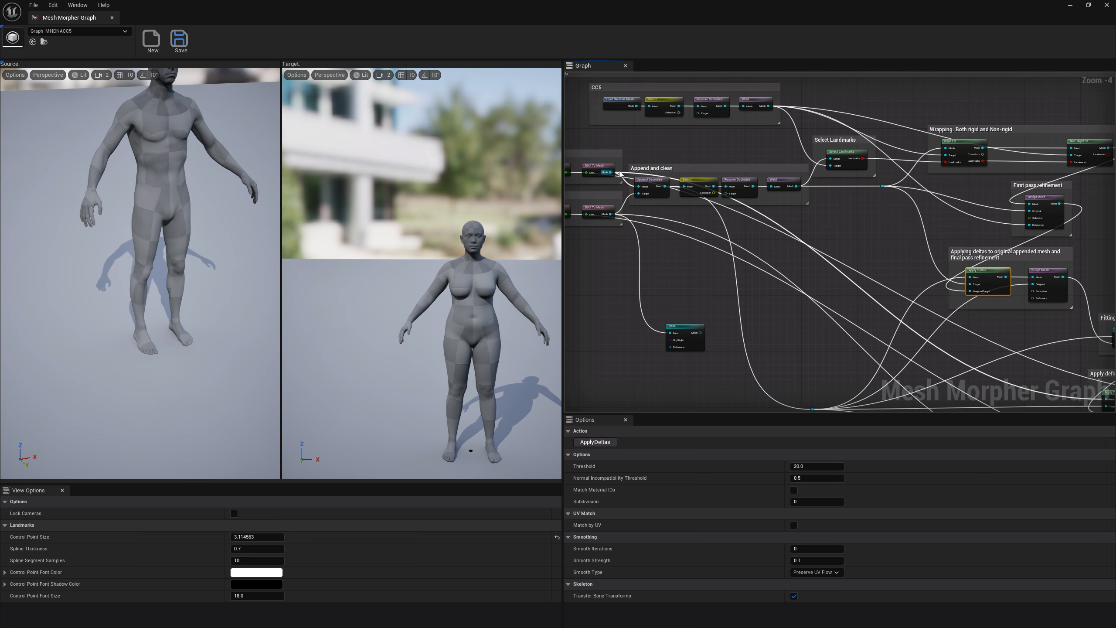
pyautogui.click(736, 269)
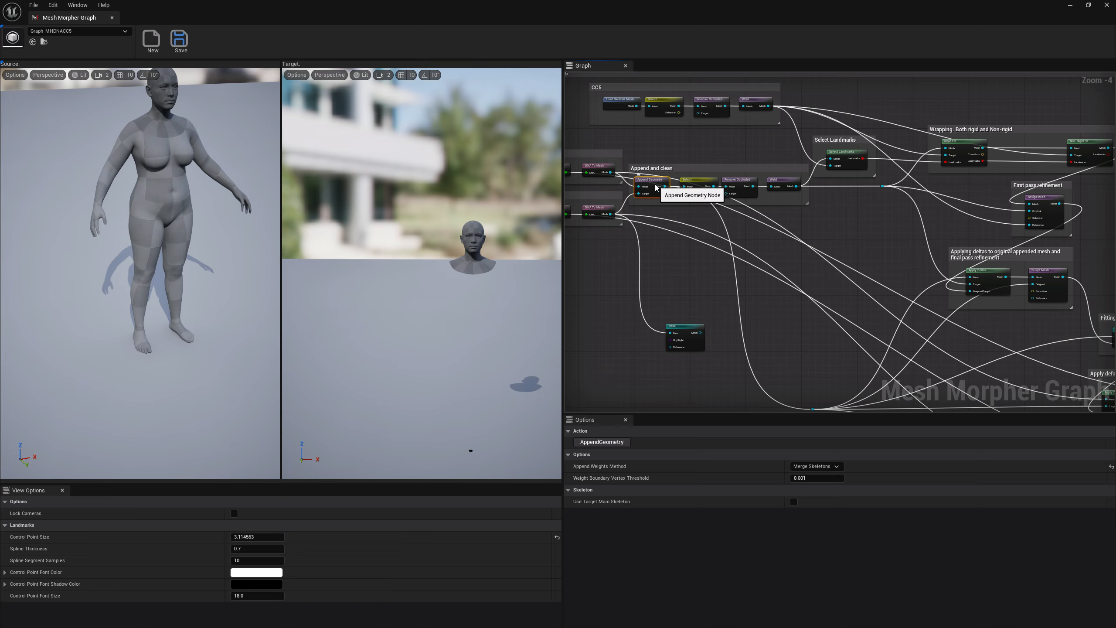
pyautogui.moveTo(769, 299); pyautogui.dragTo(728, 276, button='right')
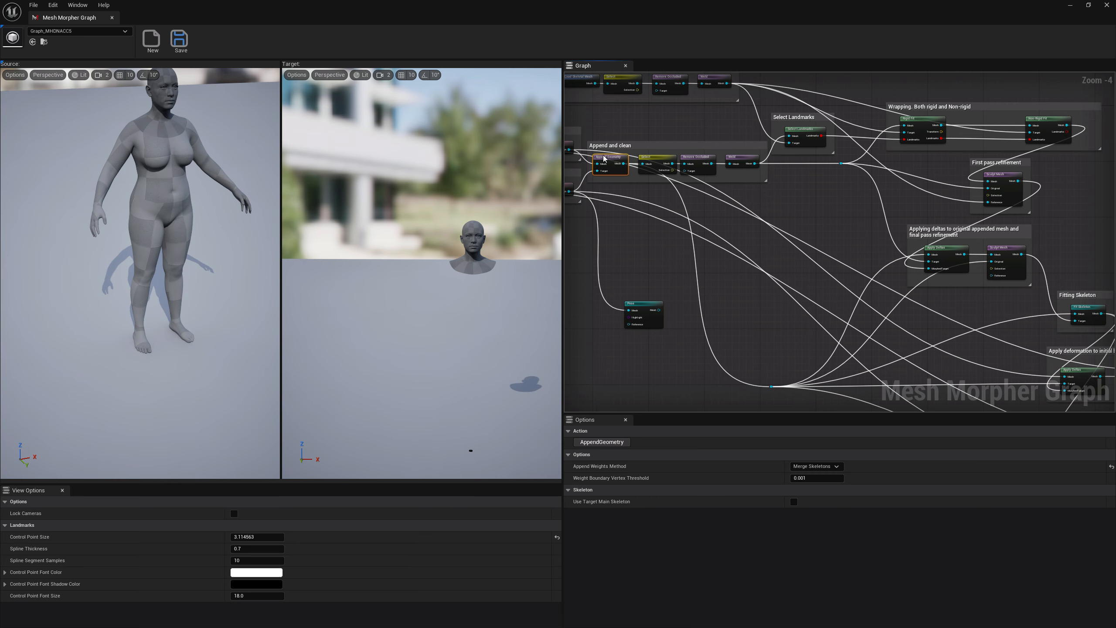
pyautogui.moveTo(744, 219); pyautogui.dragTo(733, 216, button='right')
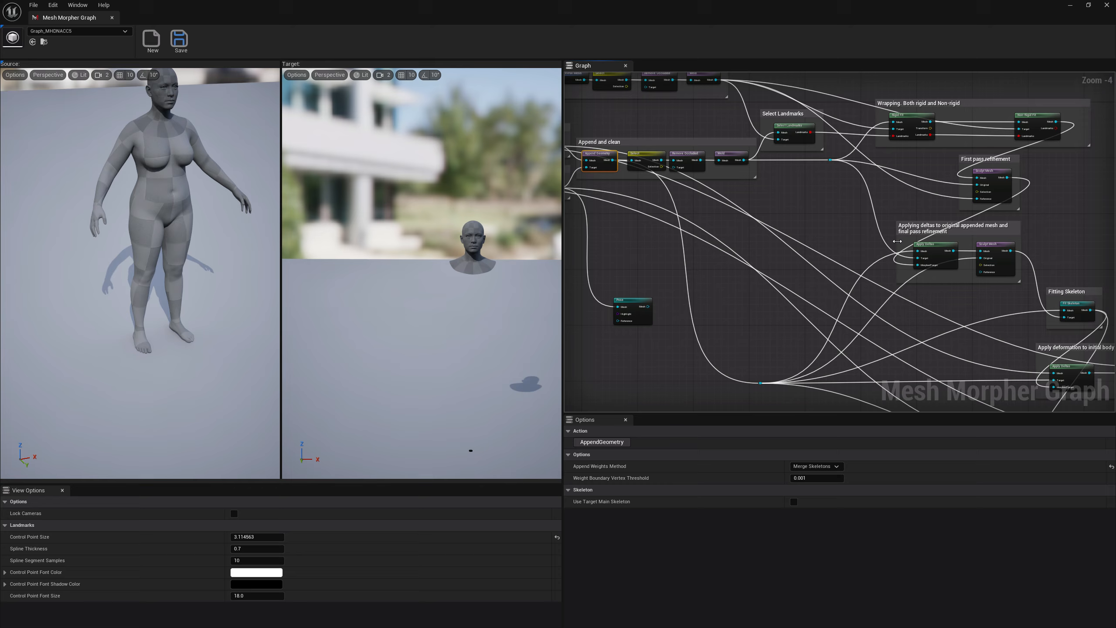
# Preview the Apply Deltas node of the original appended mesh and inspect the head up close in the Source view
pyautogui.click(938, 250)
pyautogui.moveTo(924, 211); pyautogui.dragTo(908, 239, button='right')
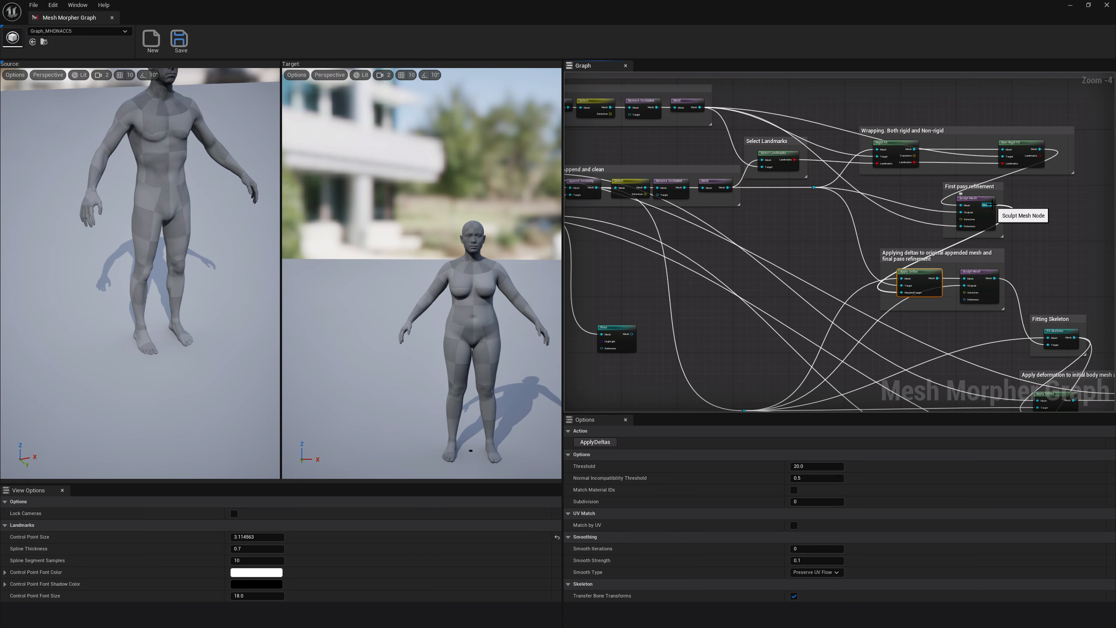
pyautogui.moveTo(1007, 211); pyautogui.dragTo(994, 204, button='right')
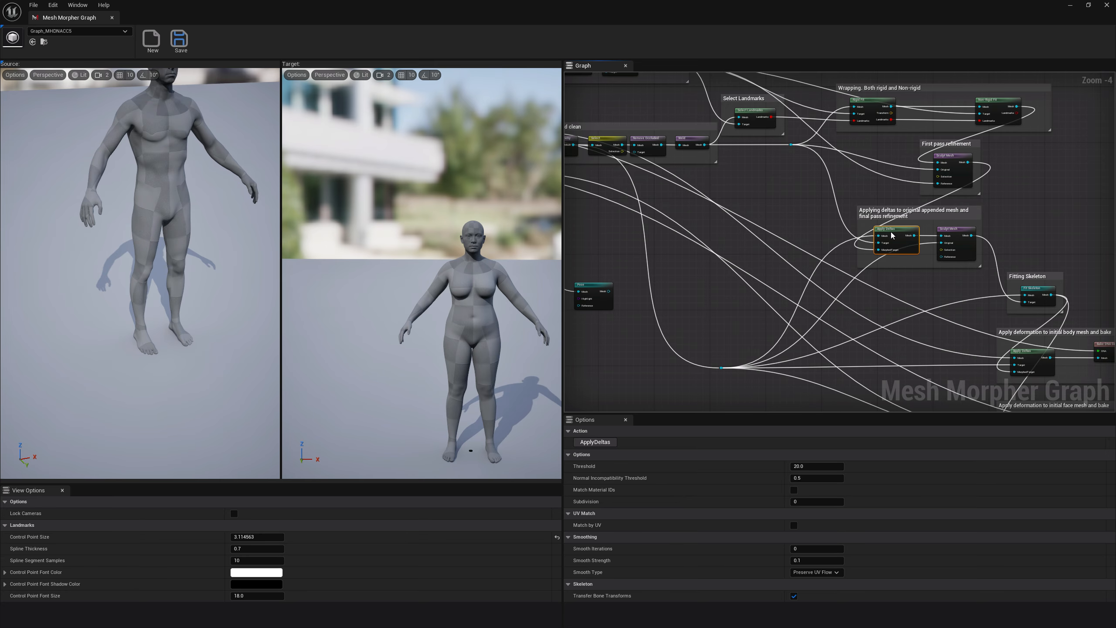
pyautogui.moveTo(264, 158); pyautogui.dragTo(213, 75, button='right')
pyautogui.press('w')
pyautogui.press('d')
pyautogui.moveTo(210, 159); pyautogui.dragTo(175, 148, button='right')
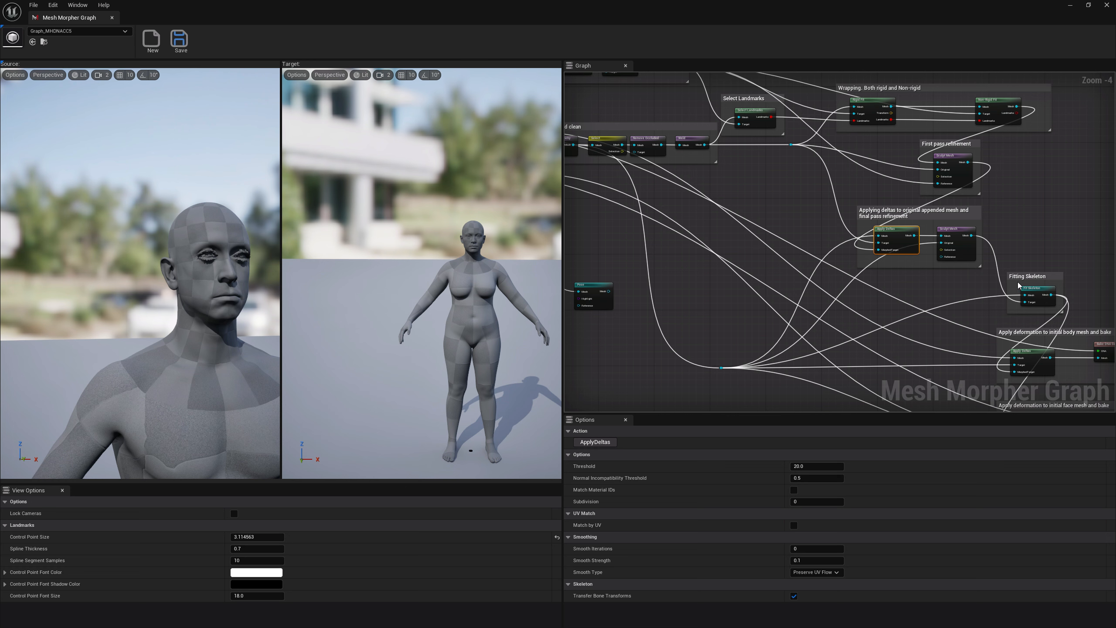
# Open the final pass Sculpt Mesh node, and review the Fit Skeleton node's settings
pyautogui.click(957, 234)
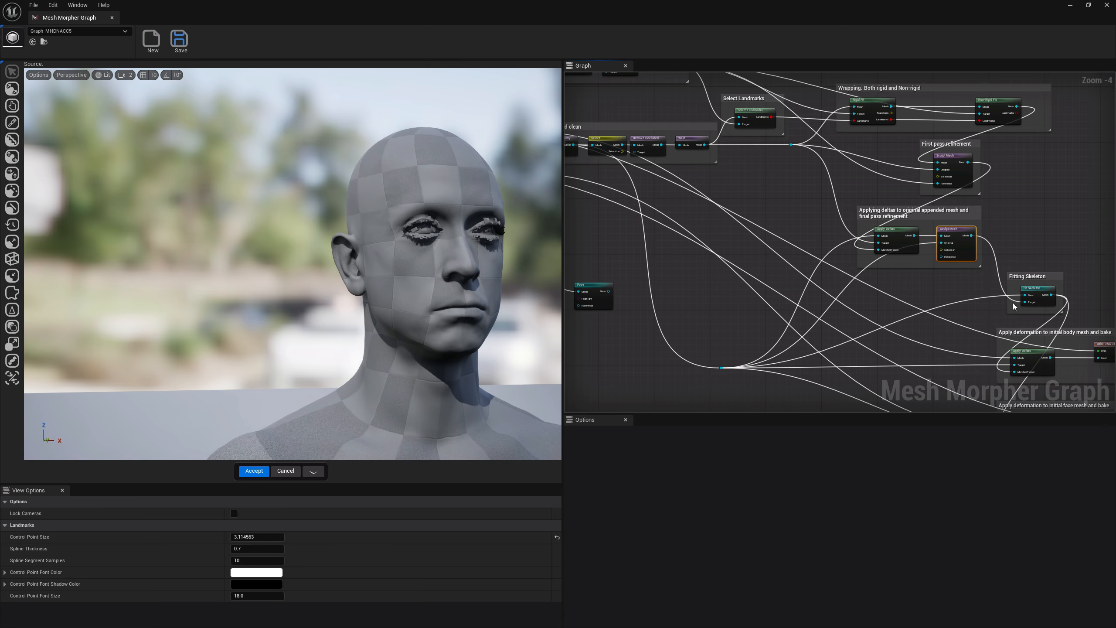
pyautogui.moveTo(1013, 303); pyautogui.dragTo(1015, 262, button='right')
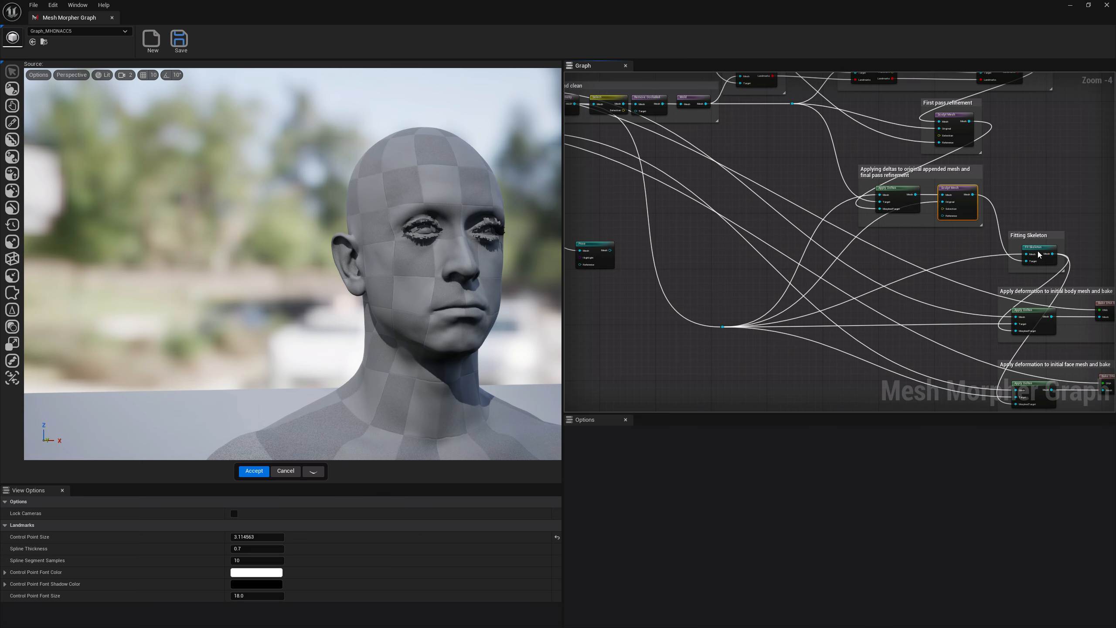
pyautogui.click(1039, 255)
# Compare the original appended mesh in the Append Geometry node with the meshes feeding the Fit Skeleton node
pyautogui.moveTo(954, 277); pyautogui.dragTo(1026, 280, button='right')
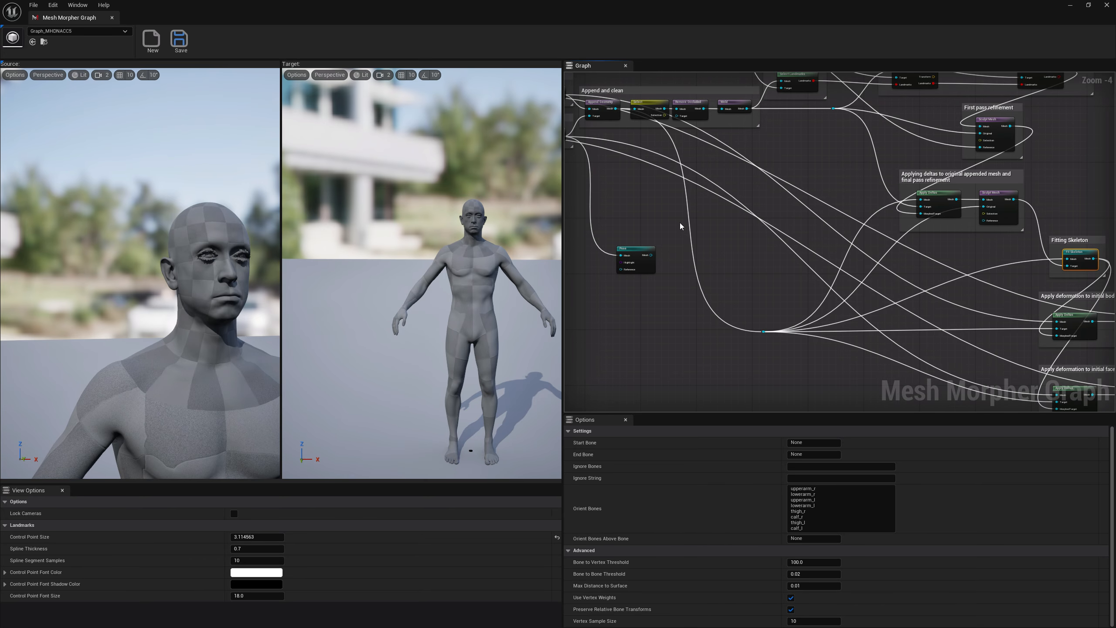
pyautogui.click(602, 106)
pyautogui.moveTo(905, 303); pyautogui.dragTo(819, 287, button='right')
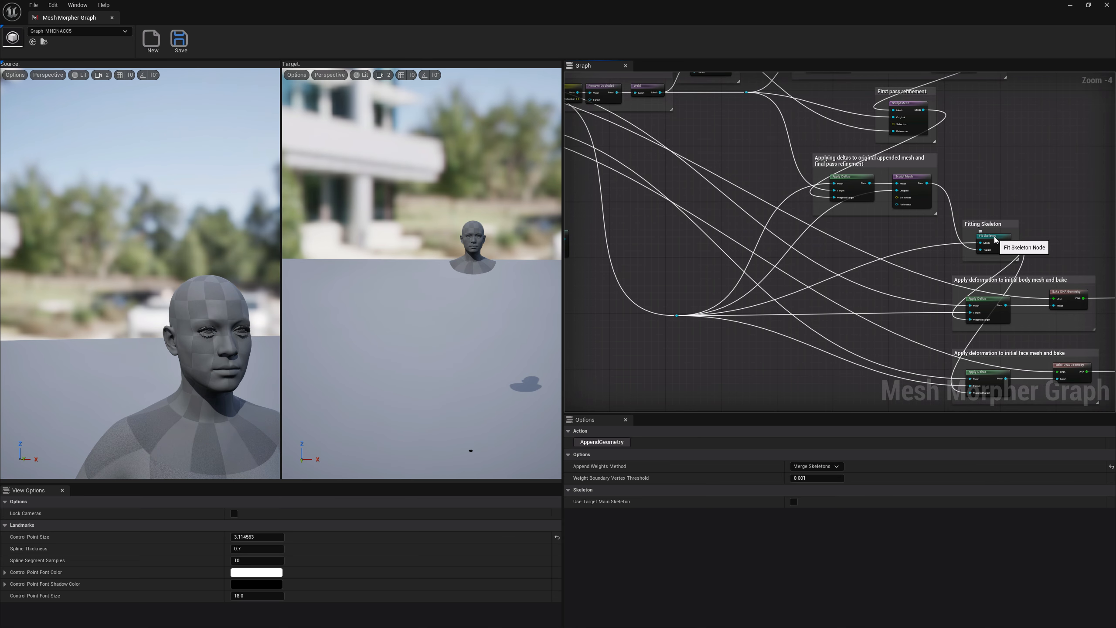
pyautogui.click(996, 240)
# Add a Pose node beside the Fit Skeleton node and inspect the fitted skeleton on the full body
pyautogui.moveTo(979, 267); pyautogui.dragTo(956, 239, button='right')
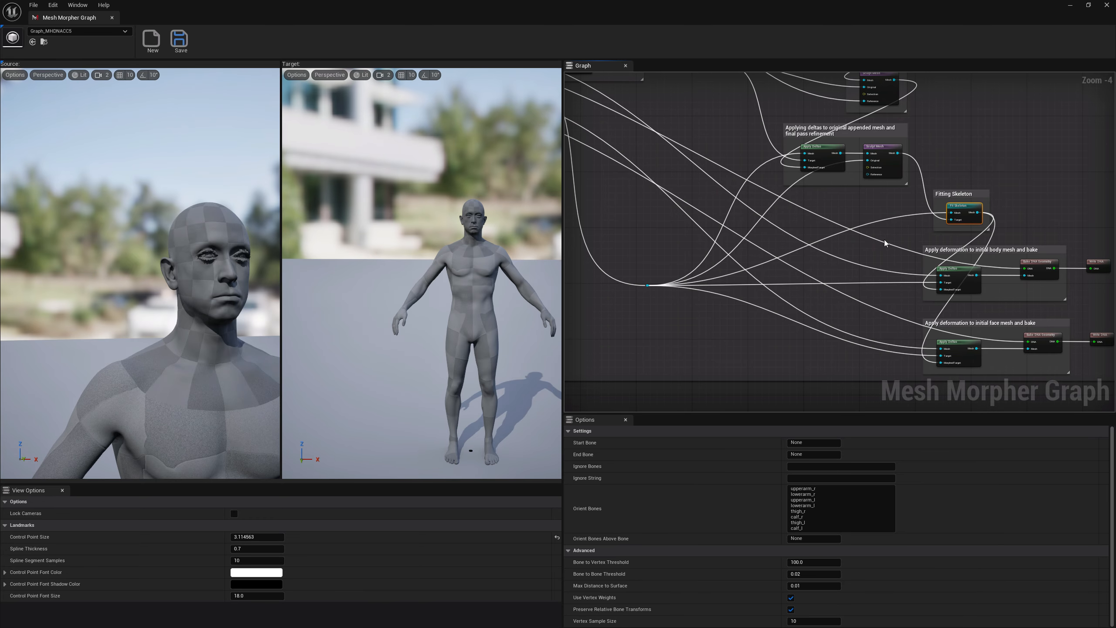
pyautogui.rightClick(1005, 203)
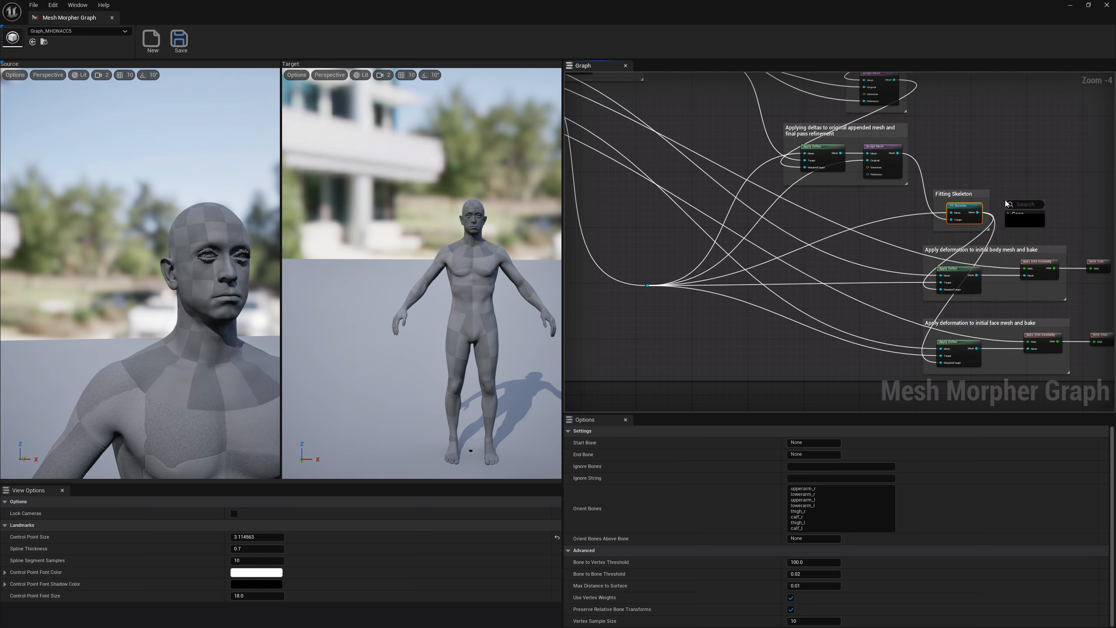
pyautogui.write('pos')
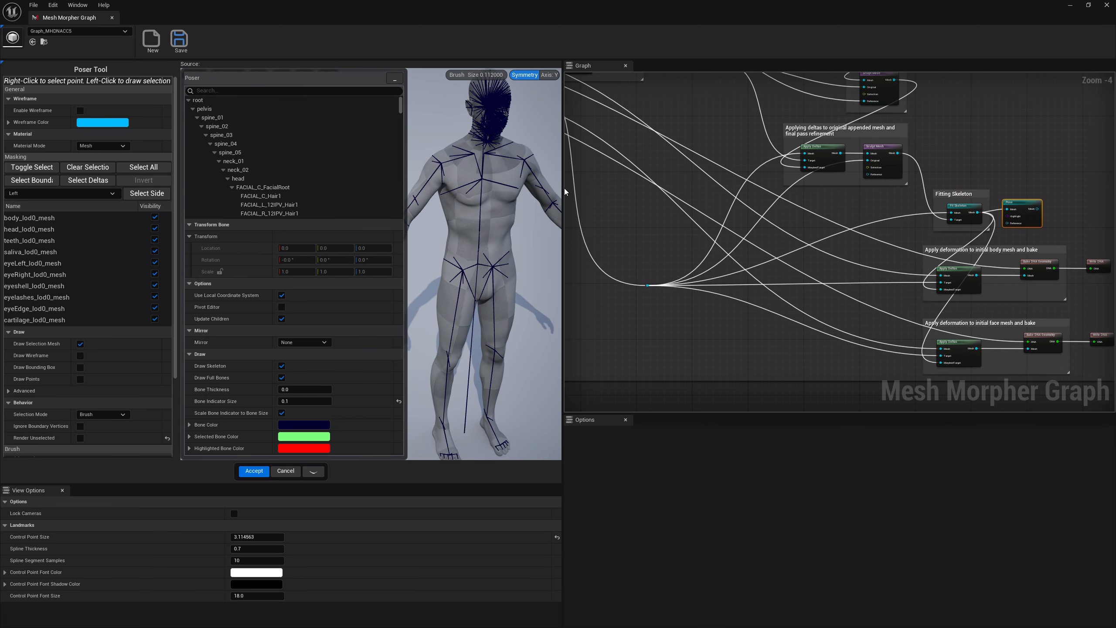
pyautogui.moveTo(565, 190); pyautogui.dragTo(741, 192)
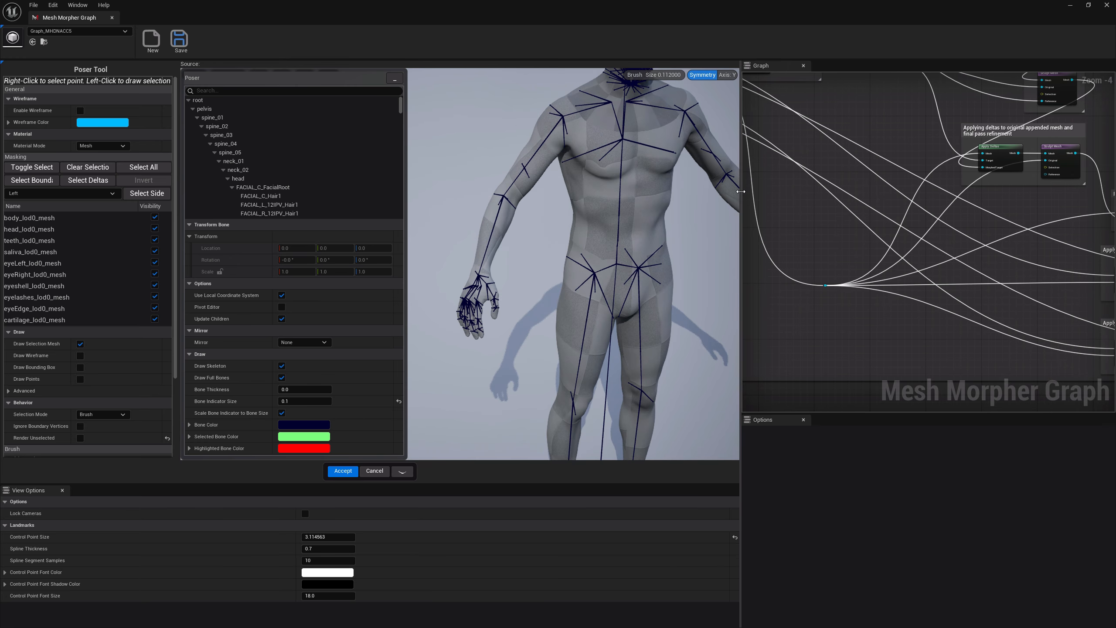
pyautogui.scroll(-5, 627, 220)
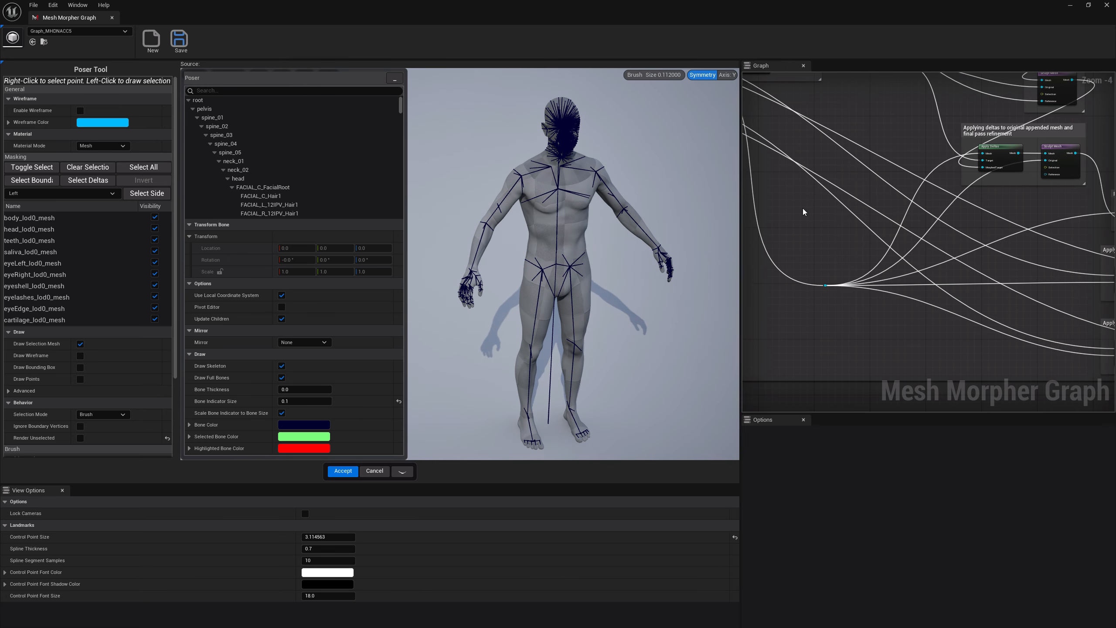
# Delete the temporary Pose node beside the Fit Skeleton node and widen the graph area again
pyautogui.moveTo(1005, 197); pyautogui.dragTo(811, 243, button='right')
pyautogui.moveTo(1008, 230); pyautogui.dragTo(1034, 252)
pyautogui.press('Delete')
pyautogui.moveTo(1034, 252); pyautogui.dragTo(1053, 182, button='right')
pyautogui.moveTo(740, 163); pyautogui.dragTo(572, 164)
pyautogui.moveTo(685, 166); pyautogui.dragTo(884, 199, button='right')
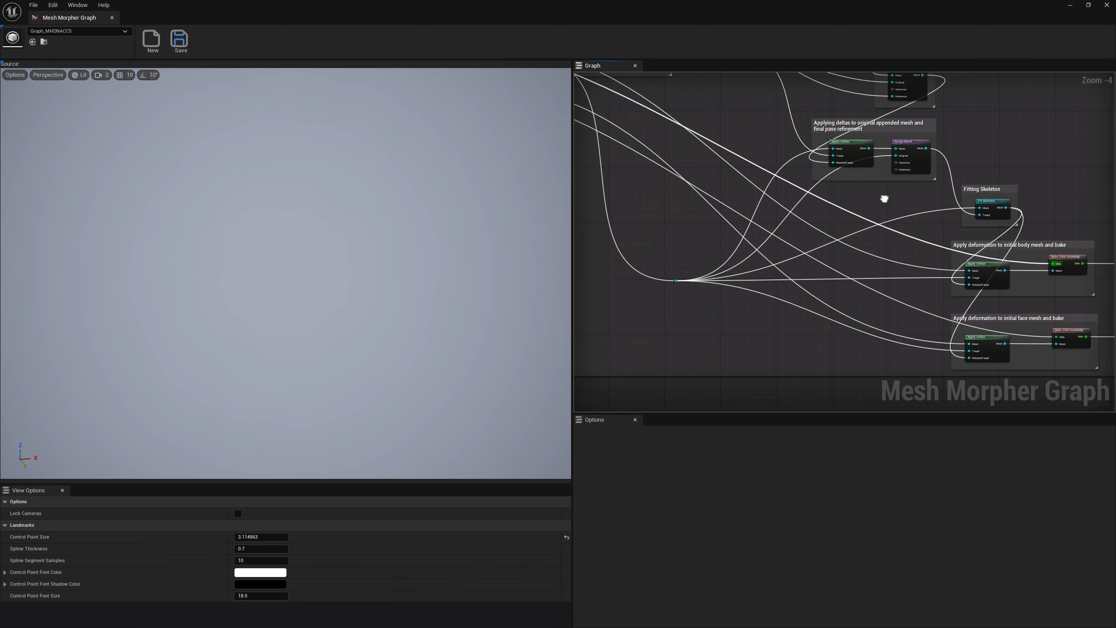
# Review the upstream nodes of the graph and preview the Apply Deltas node that deforms the initial body mesh
pyautogui.scroll(-2, 885, 199)
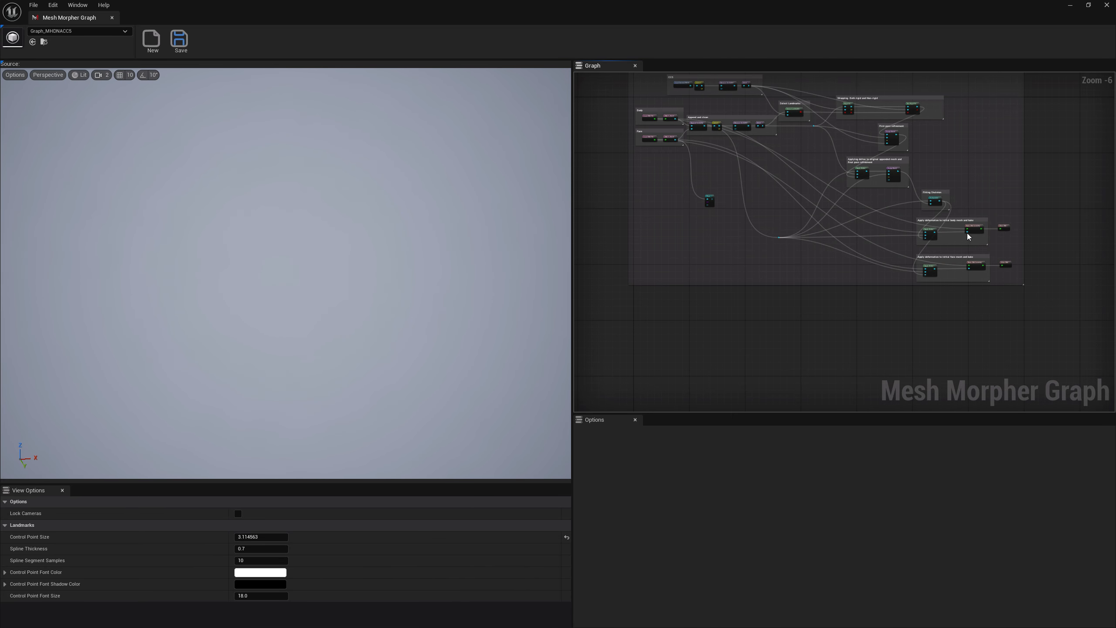
pyautogui.scroll(3, 969, 238)
pyautogui.moveTo(782, 217); pyautogui.dragTo(1095, 387, button='right')
pyautogui.moveTo(809, 255); pyautogui.dragTo(1078, 330, button='right')
pyautogui.click(733, 189)
pyautogui.click(799, 197)
pyautogui.moveTo(801, 198); pyautogui.dragTo(575, 76, button='right')
pyautogui.moveTo(1055, 255); pyautogui.dragTo(819, 191, button='right')
pyautogui.click(789, 182)
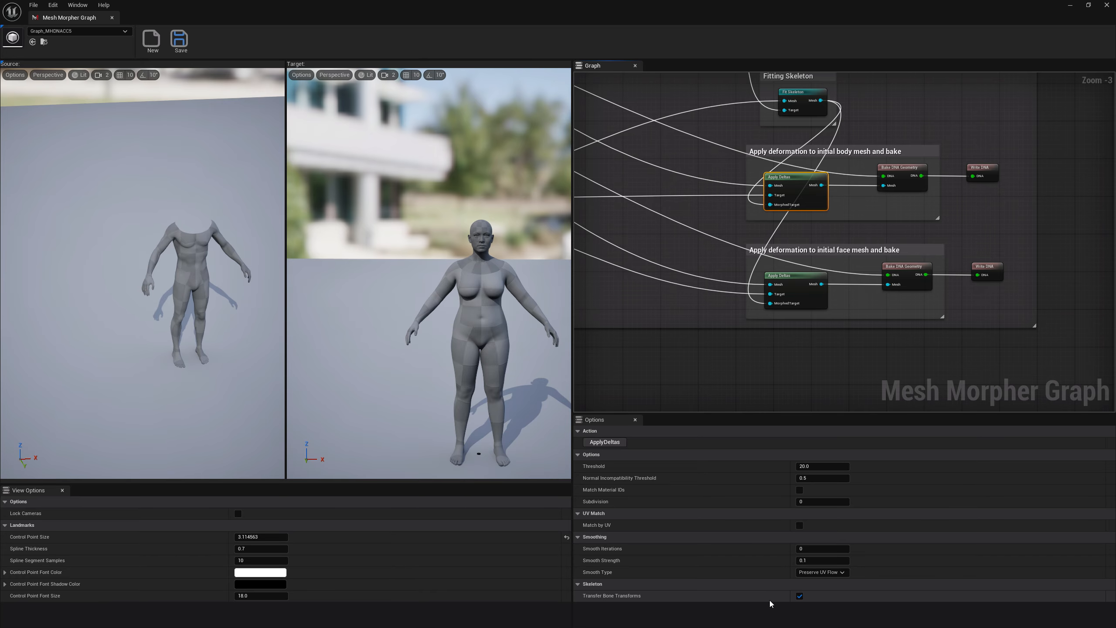
# Trace the Fit Skeleton output to the body's Apply Deltas node and review the body's Bake DNA Geometry settings
pyautogui.moveTo(841, 133); pyautogui.dragTo(850, 192, button='right')
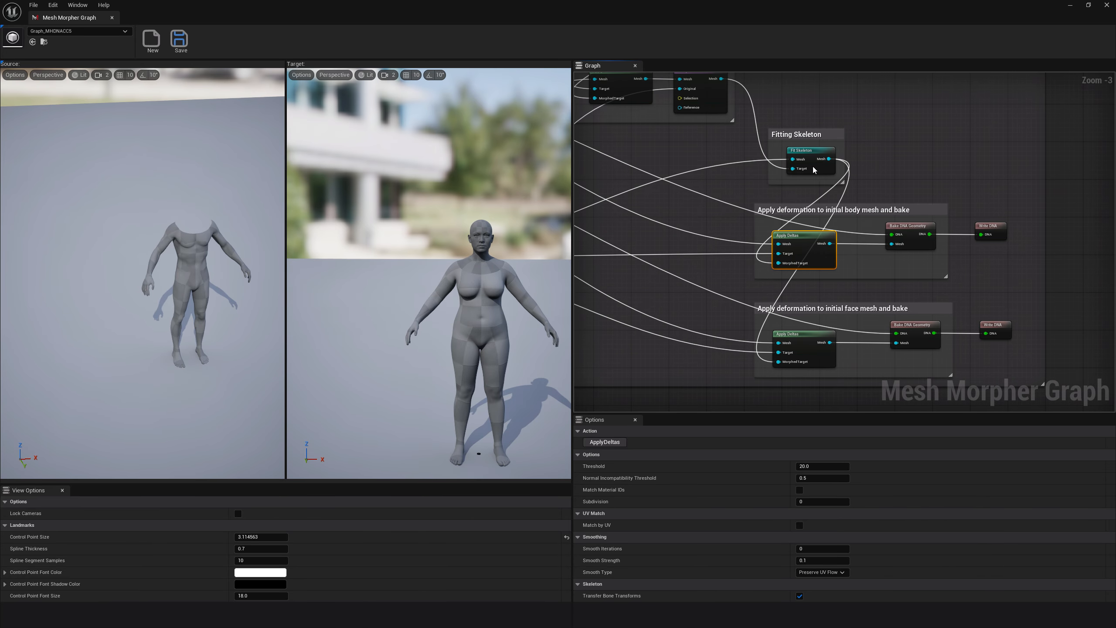
pyautogui.moveTo(800, 244); pyautogui.dragTo(983, 299, button='right')
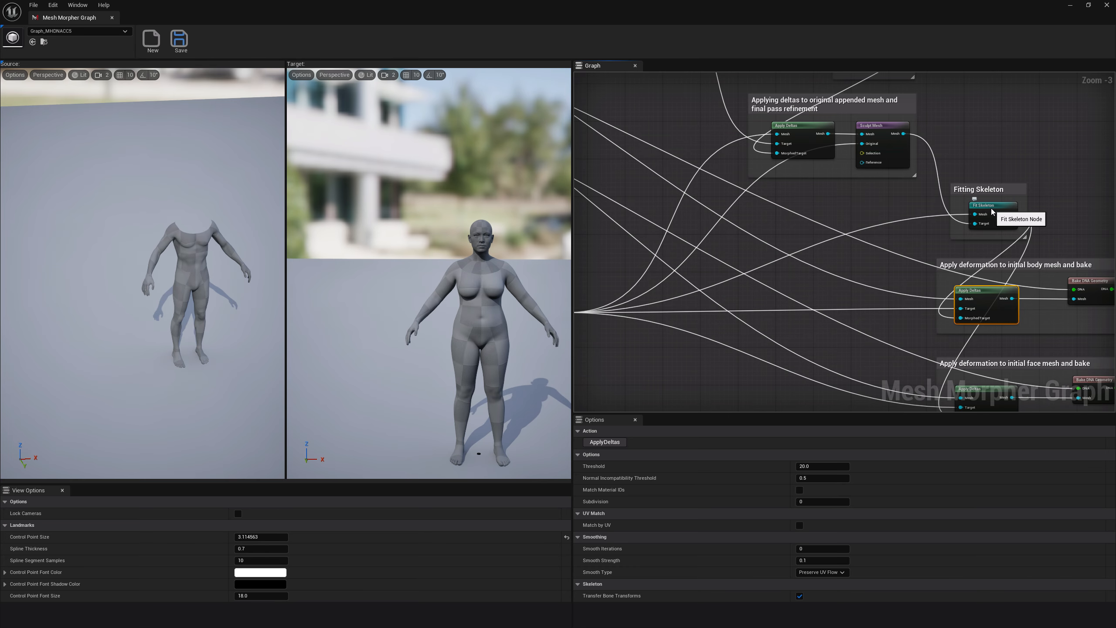
pyautogui.moveTo(991, 212); pyautogui.dragTo(949, 189, button='right')
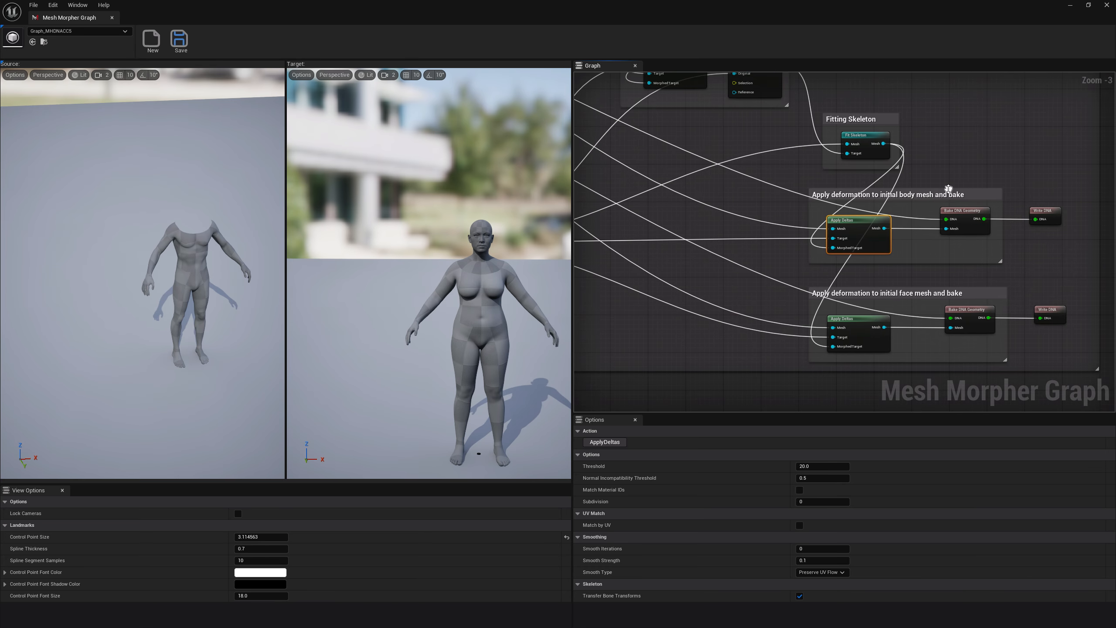
pyautogui.click(974, 220)
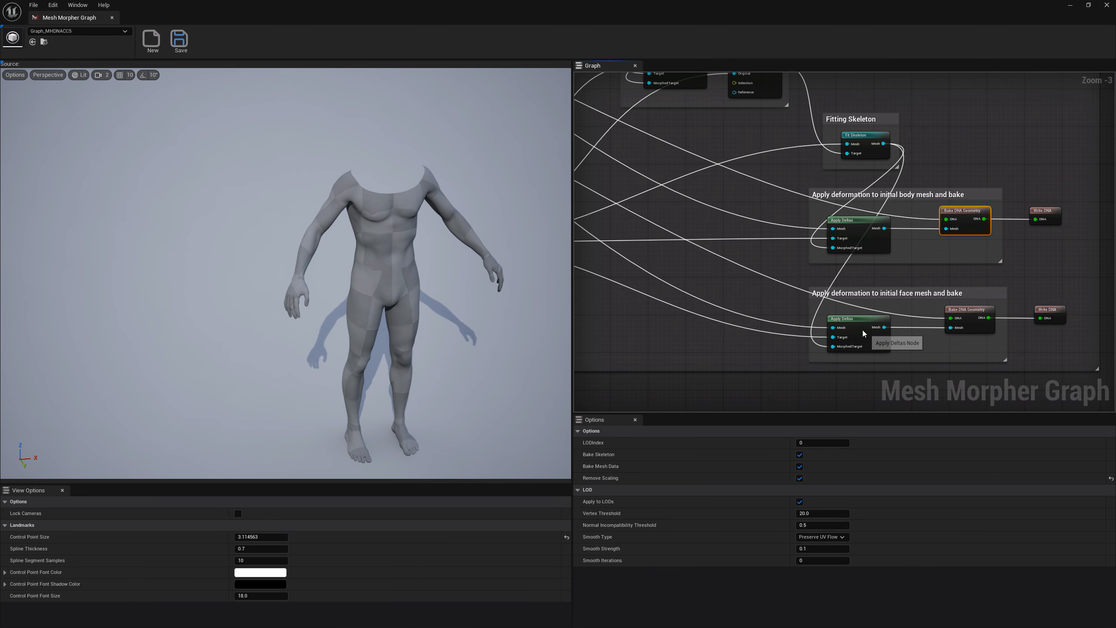
# Preview the Apply Deltas node for the initial face mesh and review the face's Bake DNA Geometry settings
pyautogui.moveTo(864, 333); pyautogui.dragTo(916, 322, button='right')
pyautogui.click(932, 323)
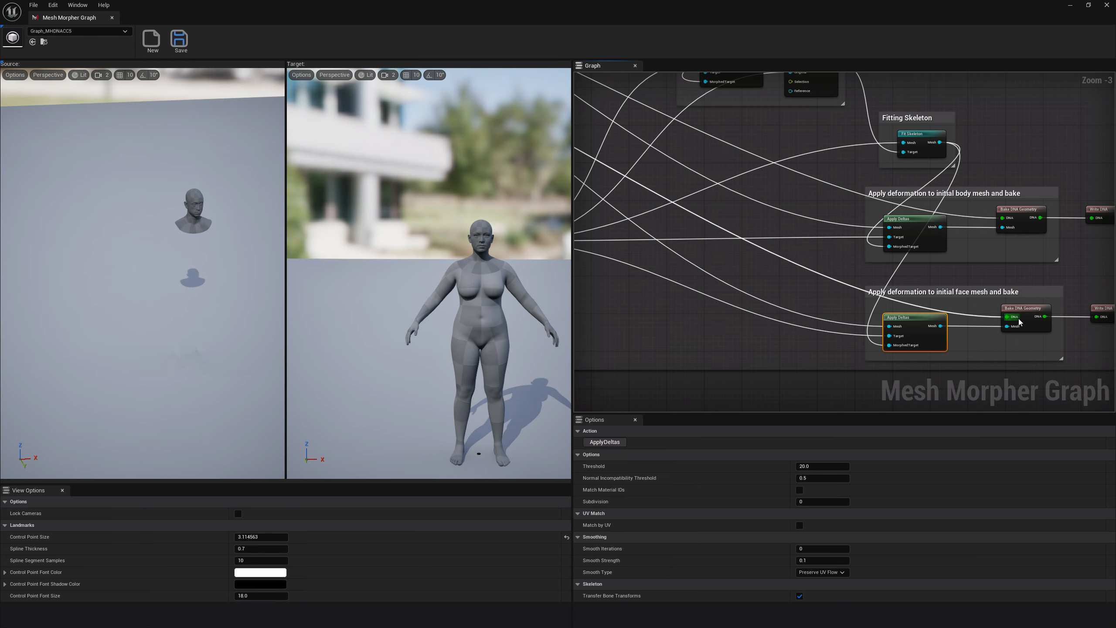
pyautogui.click(1023, 314)
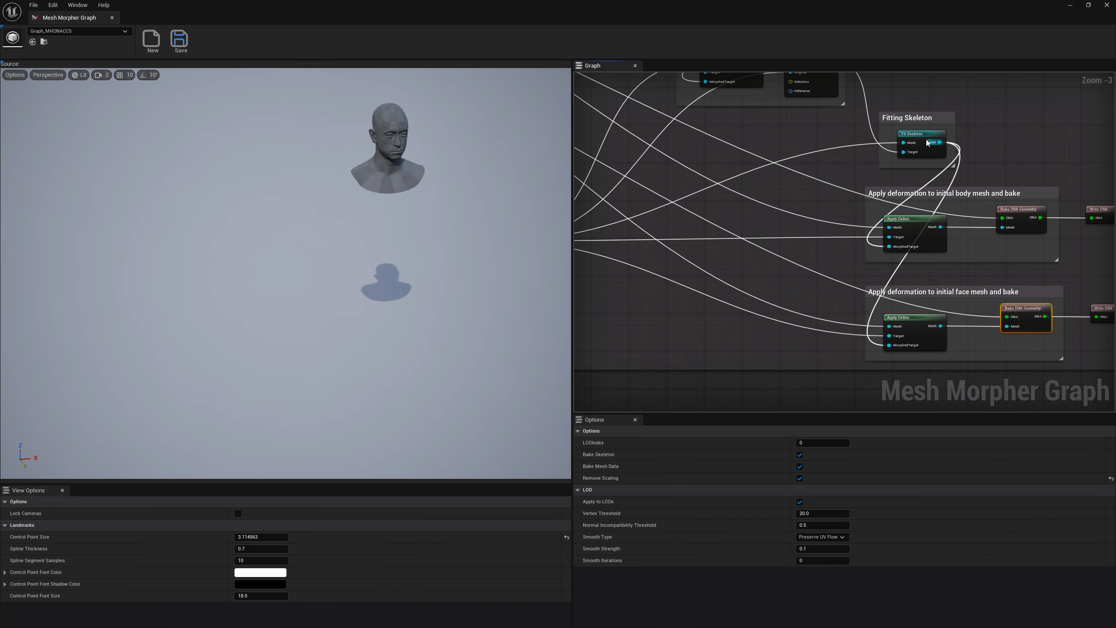
# Connect a Pose node to the face's Apply Deltas output and inspect the head skeleton in an enlarged viewport
pyautogui.click(903, 323)
pyautogui.moveTo(884, 294); pyautogui.dragTo(918, 317)
pyautogui.write('pos')
pyautogui.press('Escape')
pyautogui.moveTo(484, 249); pyautogui.dragTo(561, 242, button='right')
pyautogui.moveTo(571, 237); pyautogui.dragTo(761, 240)
pyautogui.moveTo(584, 264); pyautogui.dragTo(612, 232, button='right')
pyautogui.scroll(-5, 685, 239)
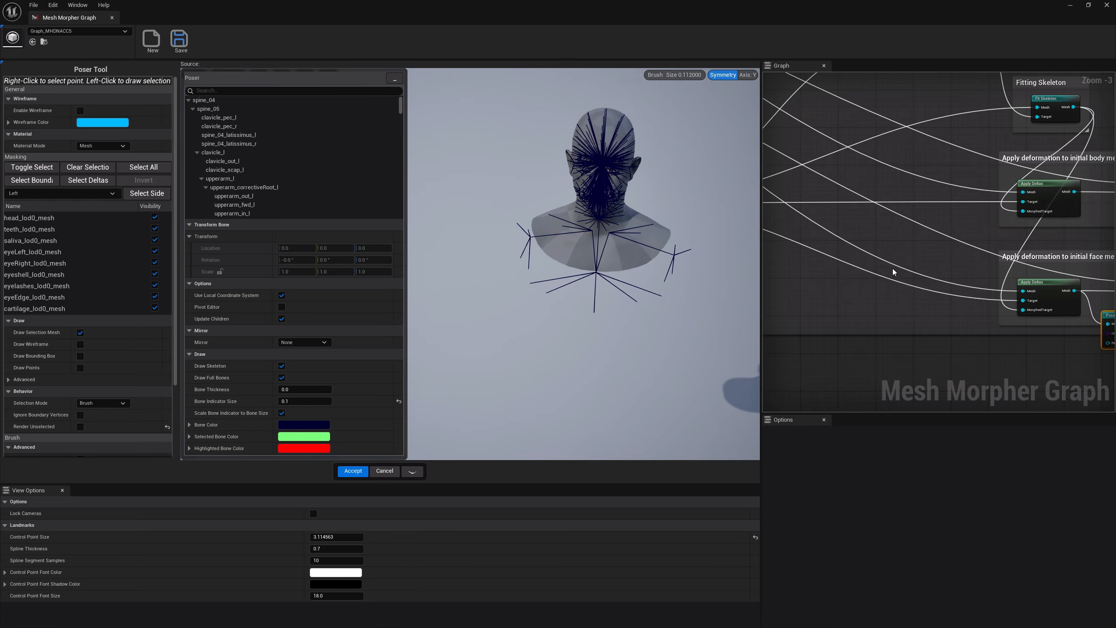
# Delete the temporary Pose node from the face branch and widen the graph area slightly
pyautogui.moveTo(1102, 303); pyautogui.dragTo(958, 258, button='right')
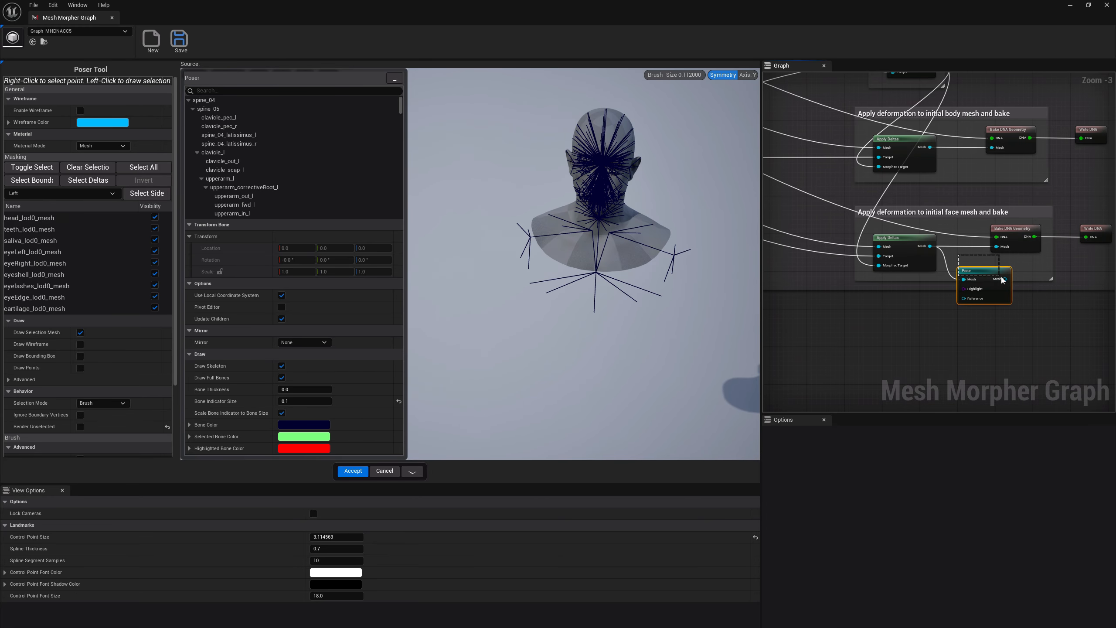
pyautogui.press('Delete')
pyautogui.moveTo(1019, 232); pyautogui.dragTo(995, 262, button='right')
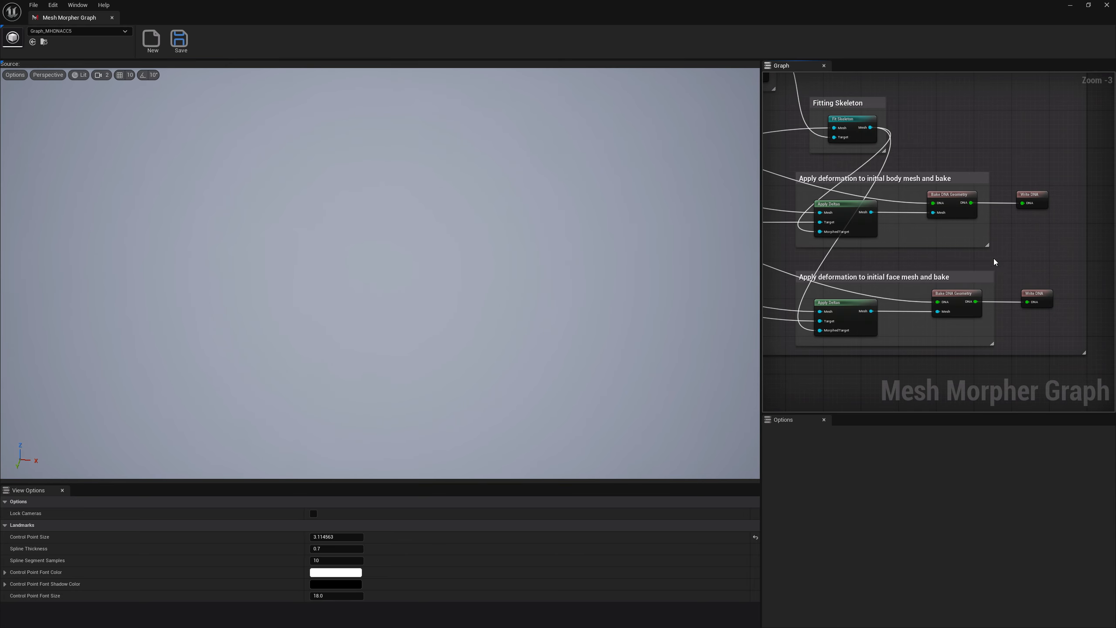
pyautogui.moveTo(761, 205); pyautogui.dragTo(723, 206)
# Export the baked body DNA from its Write DNA node to the TestDNA folder, overwriting Body2.dna
pyautogui.click(990, 198)
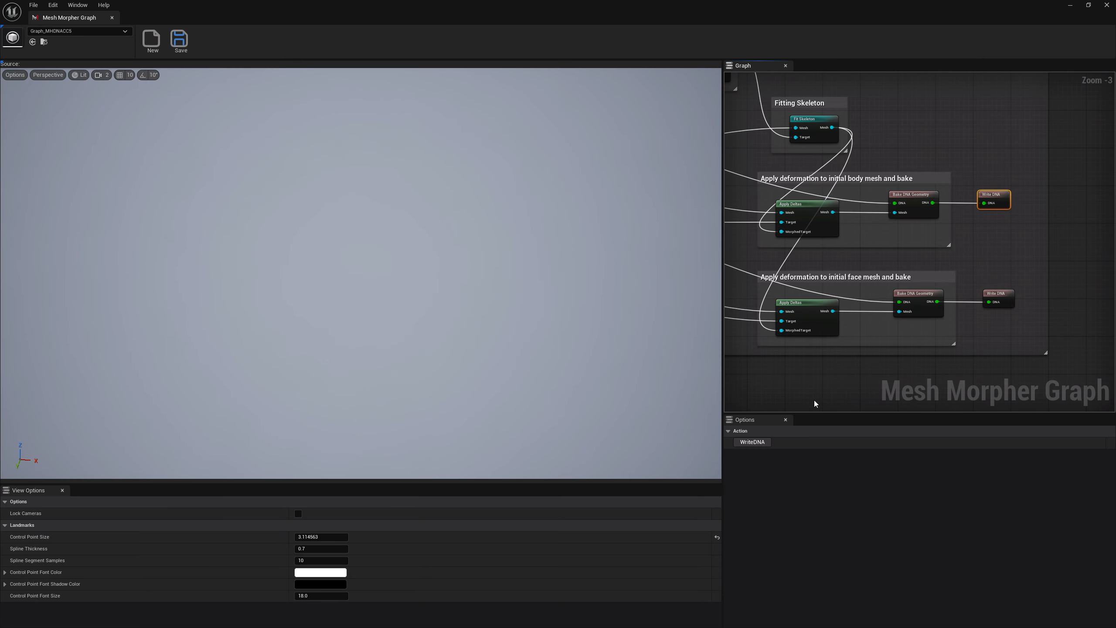
pyautogui.click(753, 442)
pyautogui.click(138, 84)
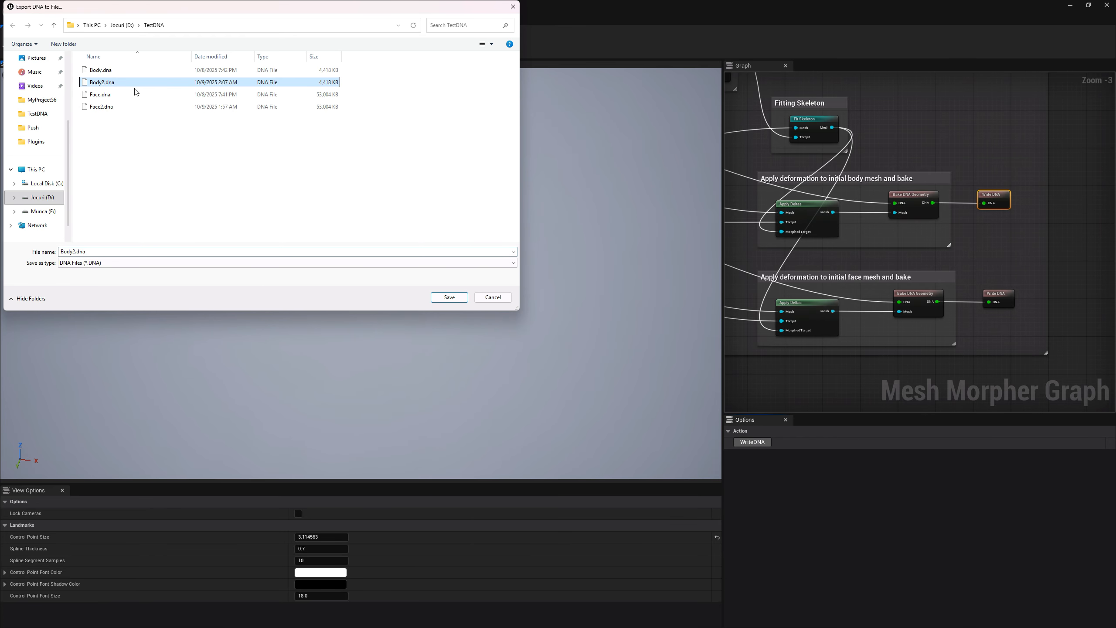
pyautogui.click(449, 297)
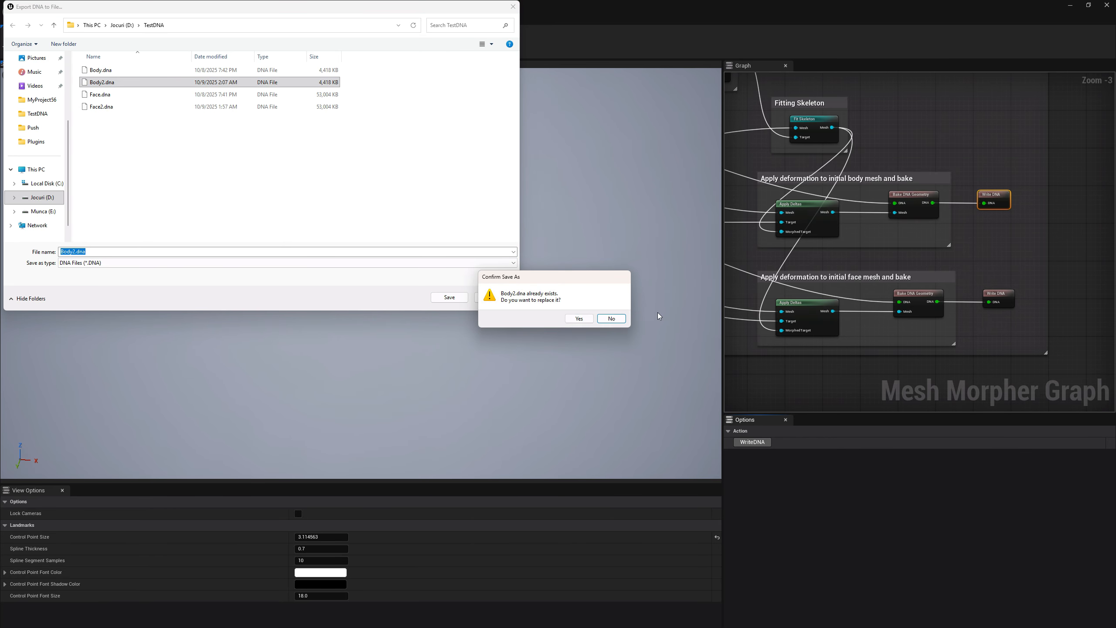
pyautogui.click(579, 319)
# Export the baked face DNA from its Write DNA node to the TestDNA folder, overwriting Face2.dna
pyautogui.click(998, 297)
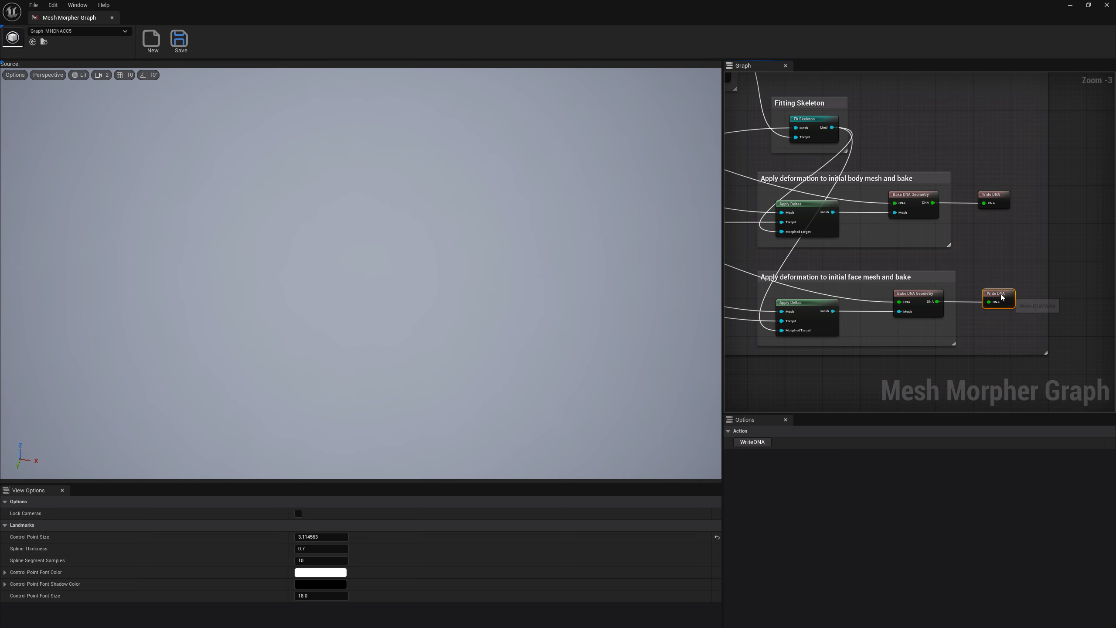
pyautogui.click(752, 442)
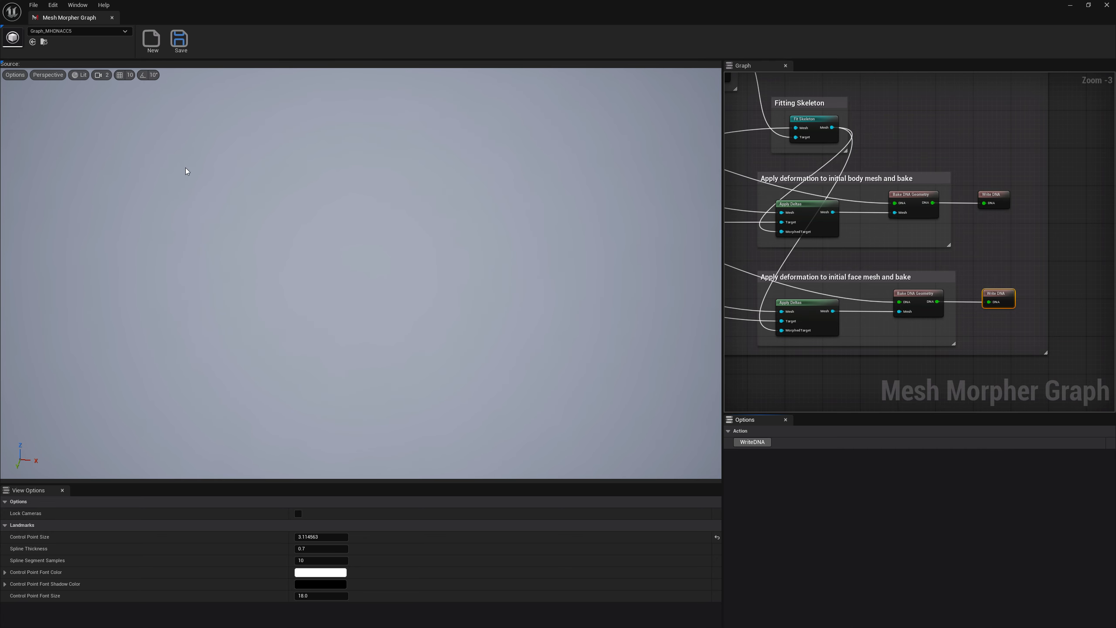
pyautogui.click(126, 108)
pyautogui.click(449, 297)
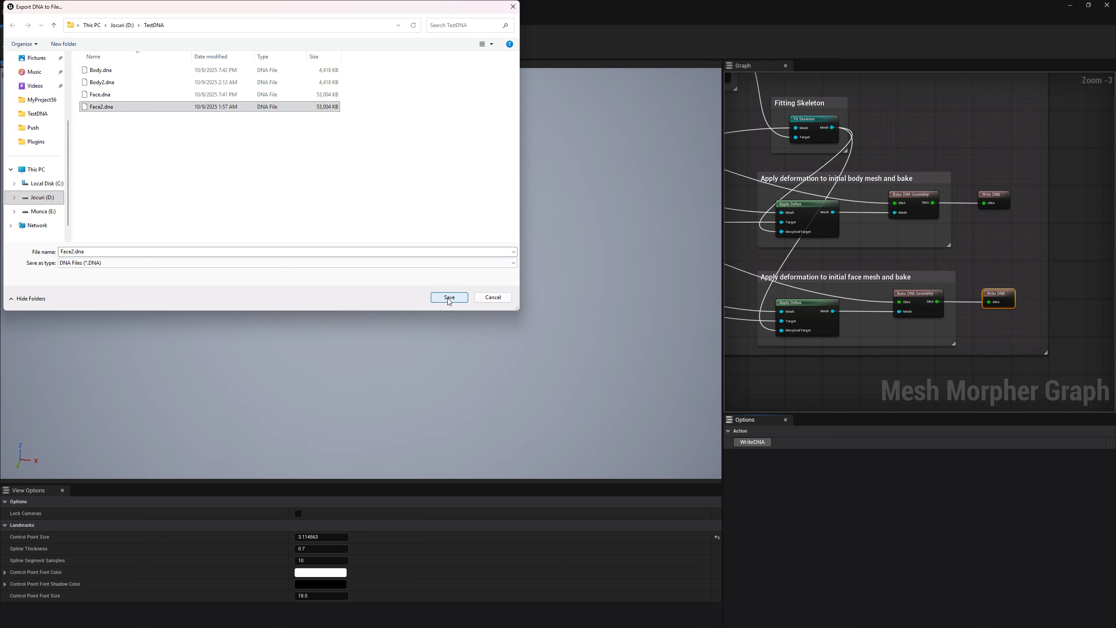
pyautogui.click(576, 318)
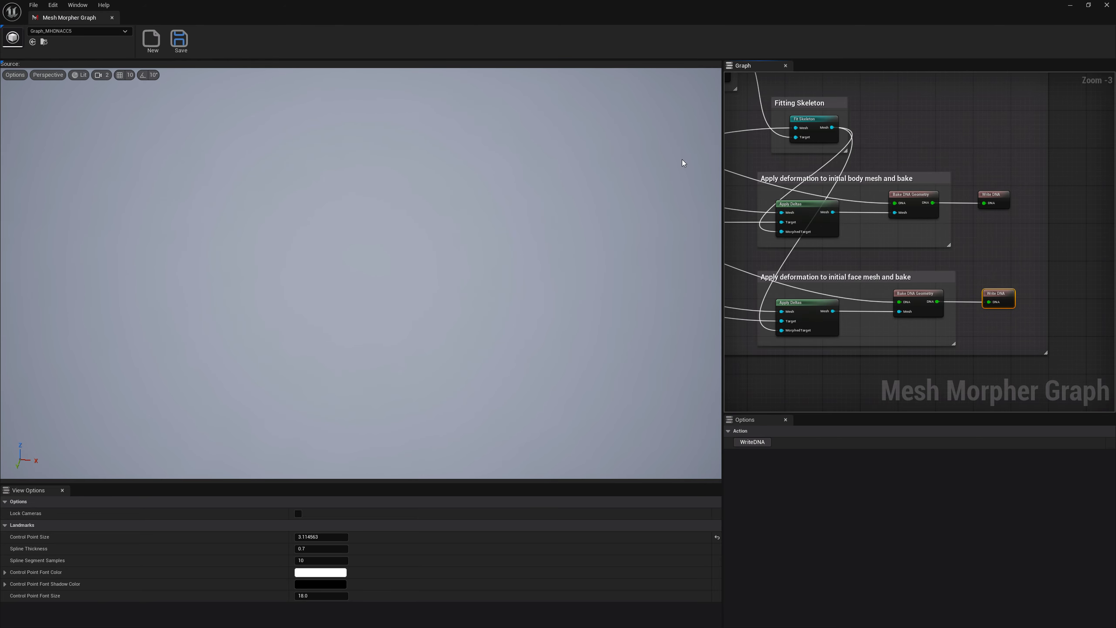
# Switch to the main Unreal Editor level window and open the MetaHuman Character asset from the project content
pyautogui.click(1070, 5)
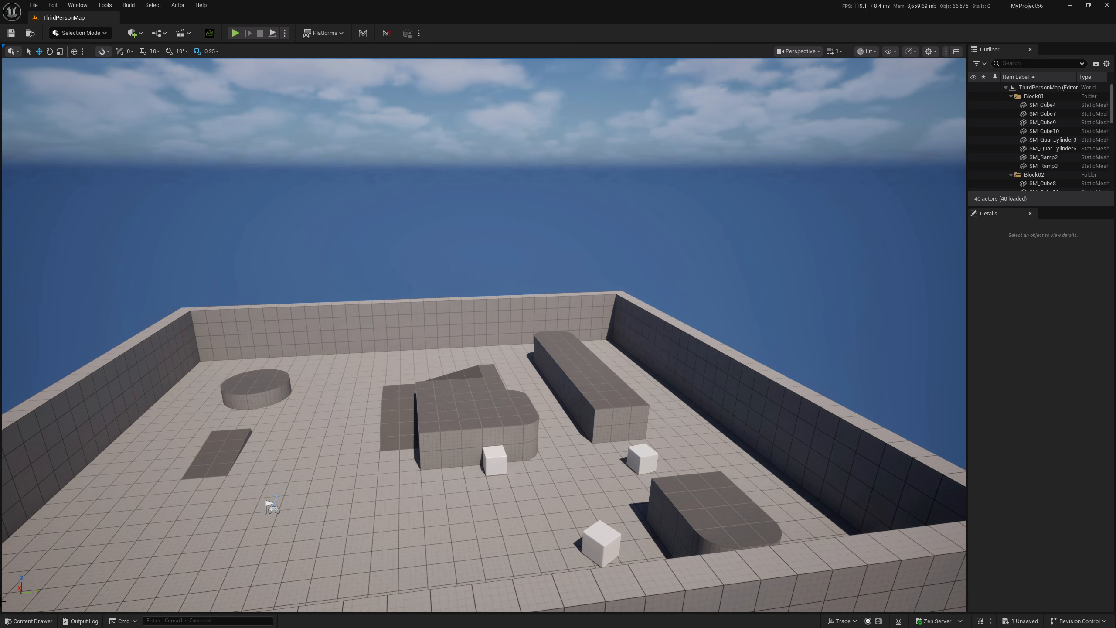
pyautogui.click(42, 619)
pyautogui.click(242, 501)
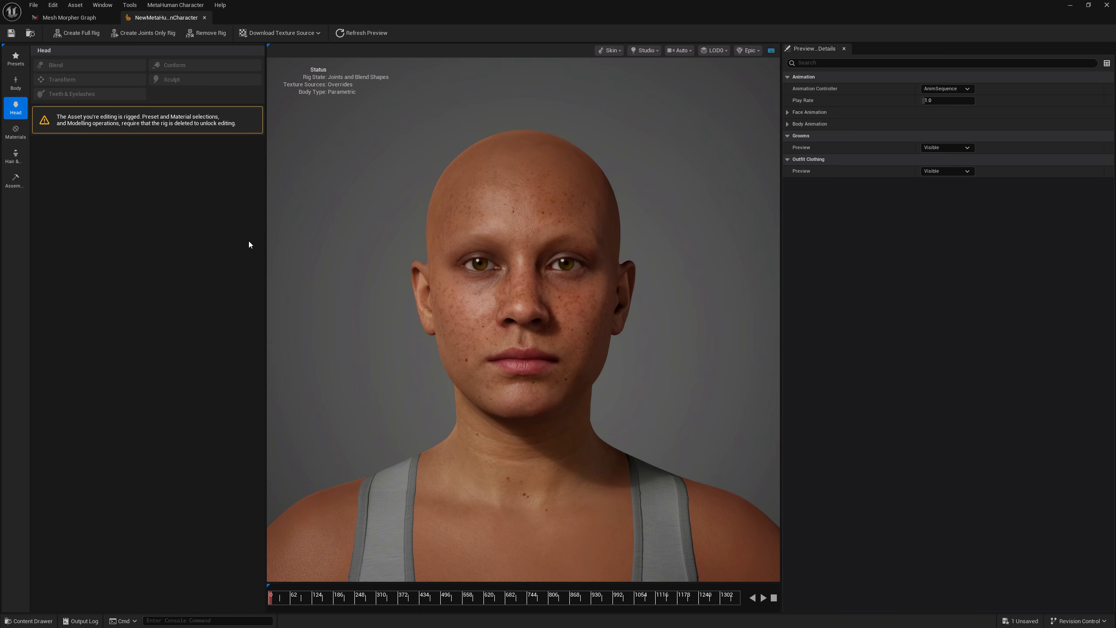
# Remove the character's rig and conform the head by importing Face2.dna with the whole rig
pyautogui.click(211, 39)
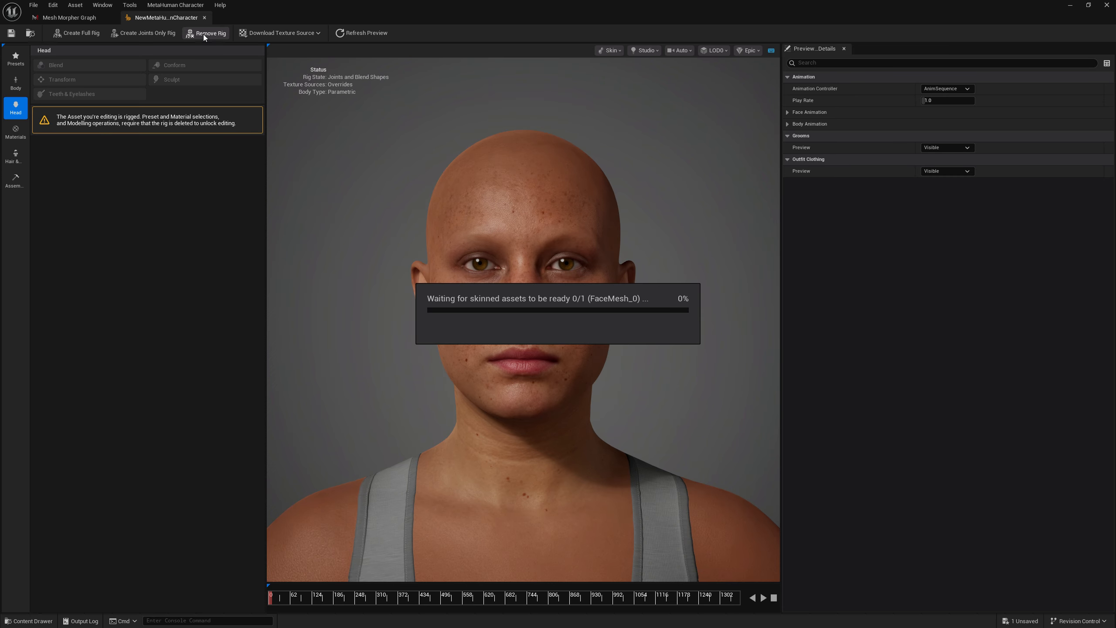
pyautogui.click(192, 66)
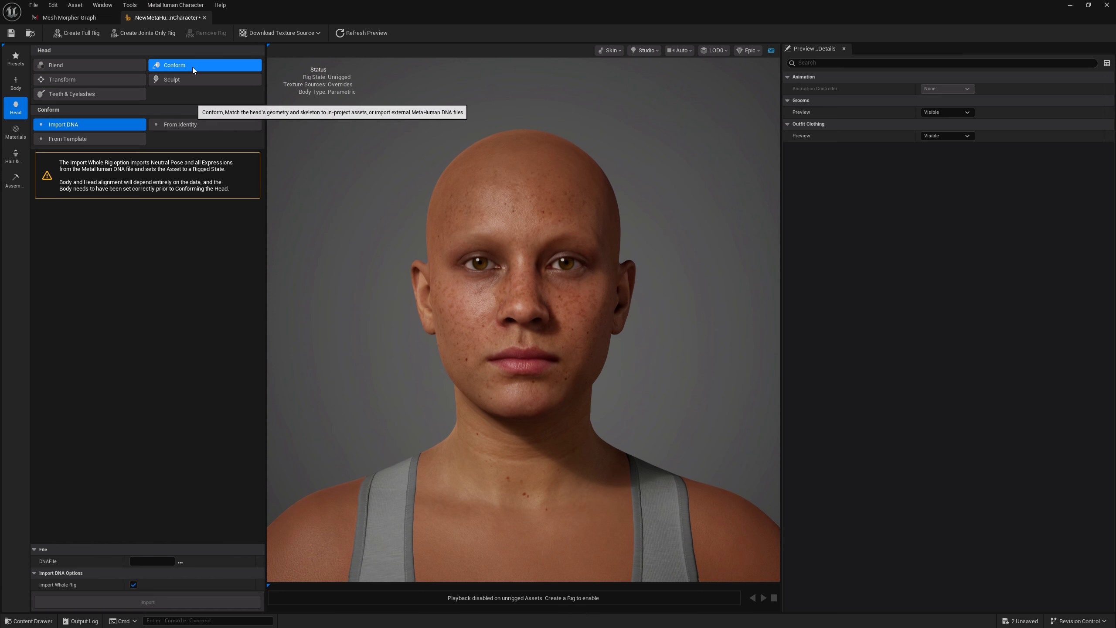
pyautogui.click(180, 562)
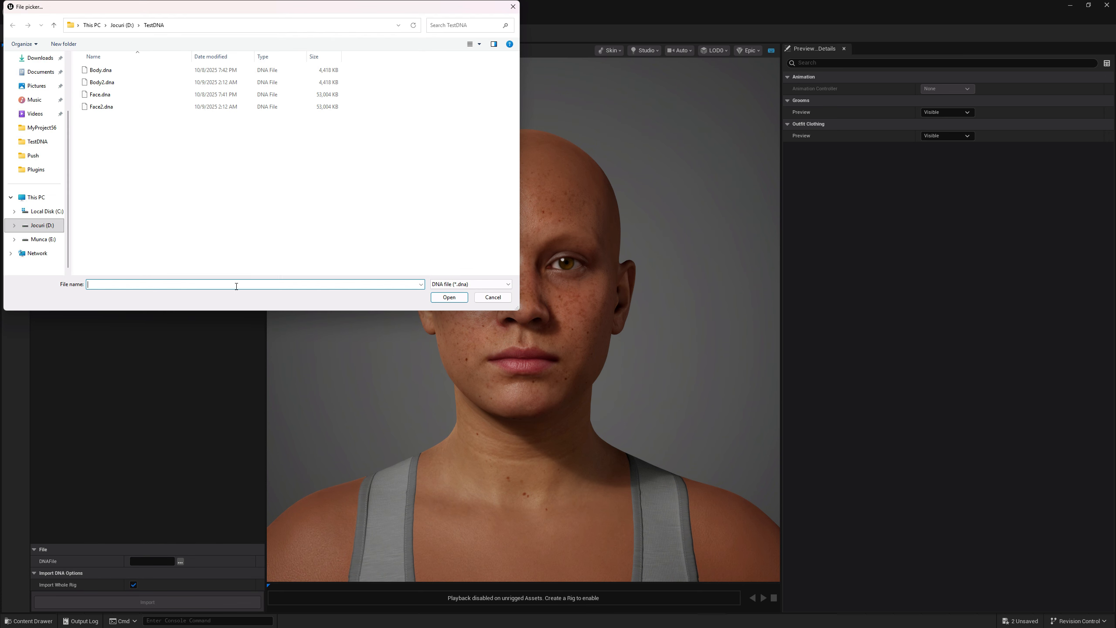
pyautogui.doubleClick(103, 106)
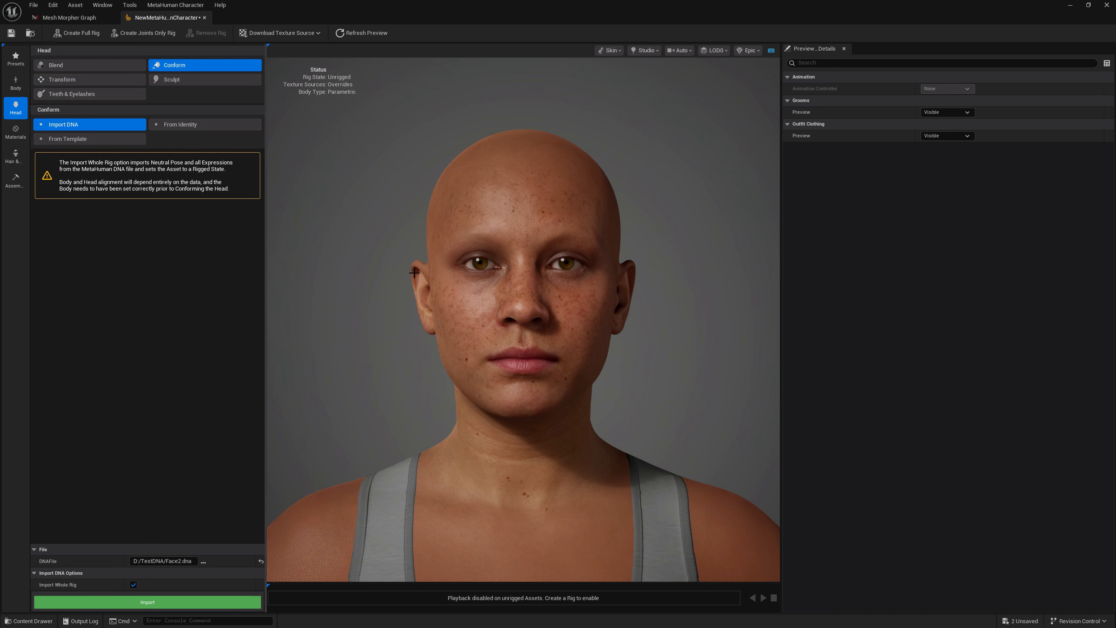
pyautogui.click(159, 602)
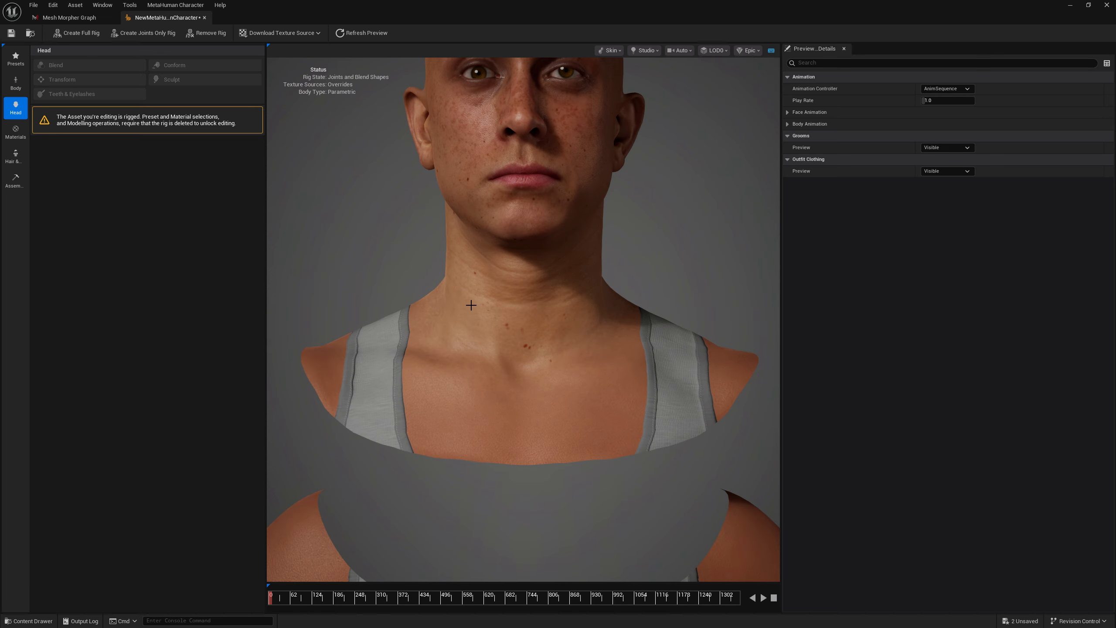
# Remove the character's rig and conform the body by importing Body2.dna from the TestDNA folder with the whole rig
pyautogui.scroll(-5, 522, 303)
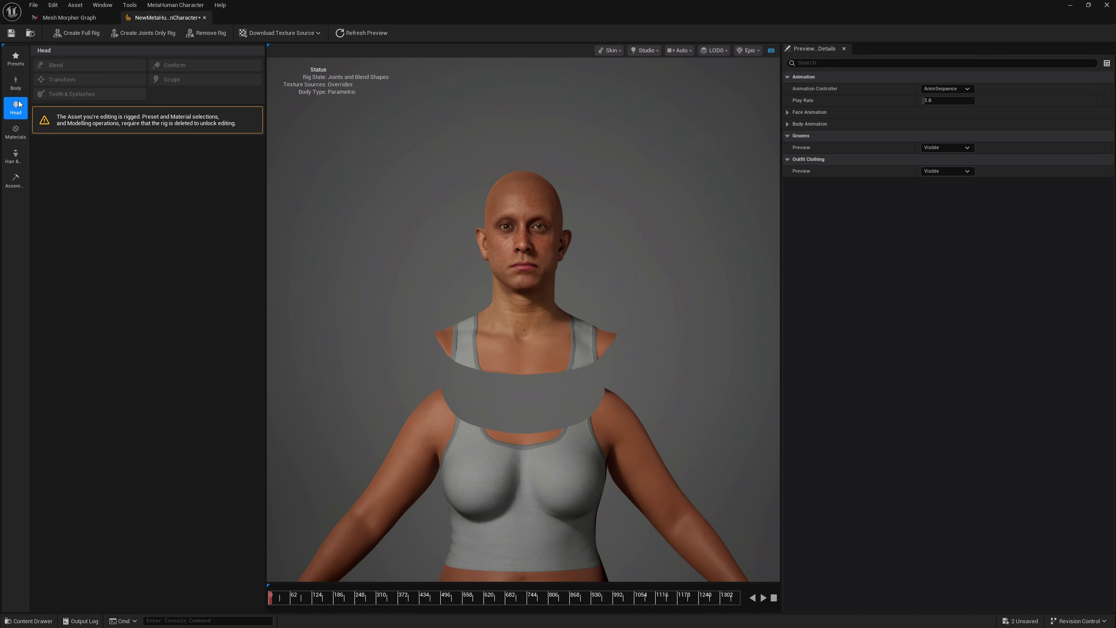
pyautogui.click(16, 83)
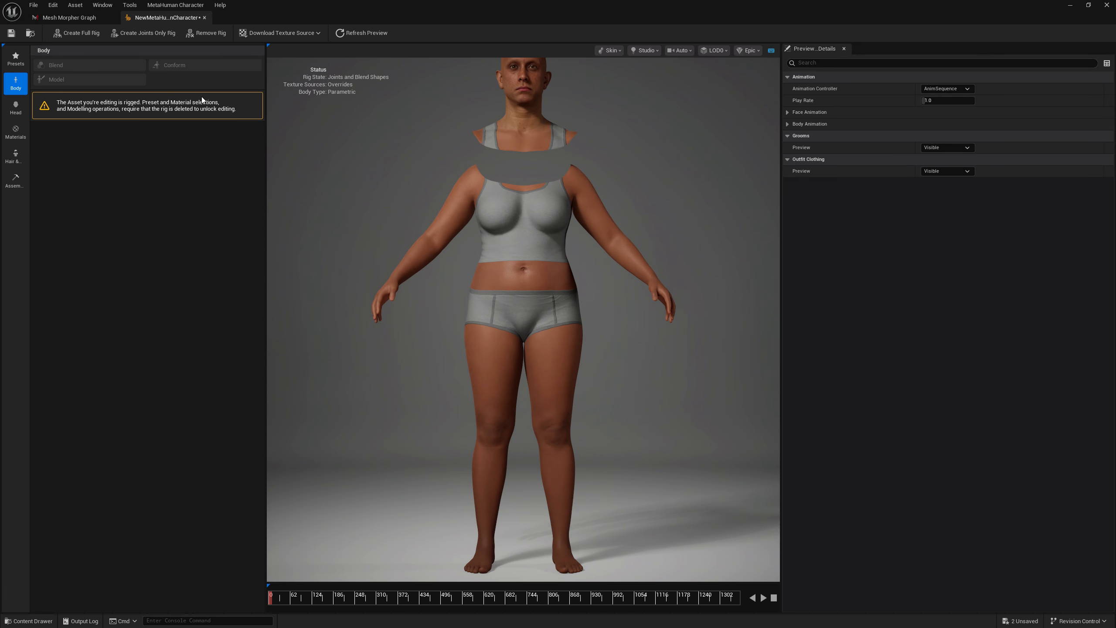
pyautogui.click(207, 35)
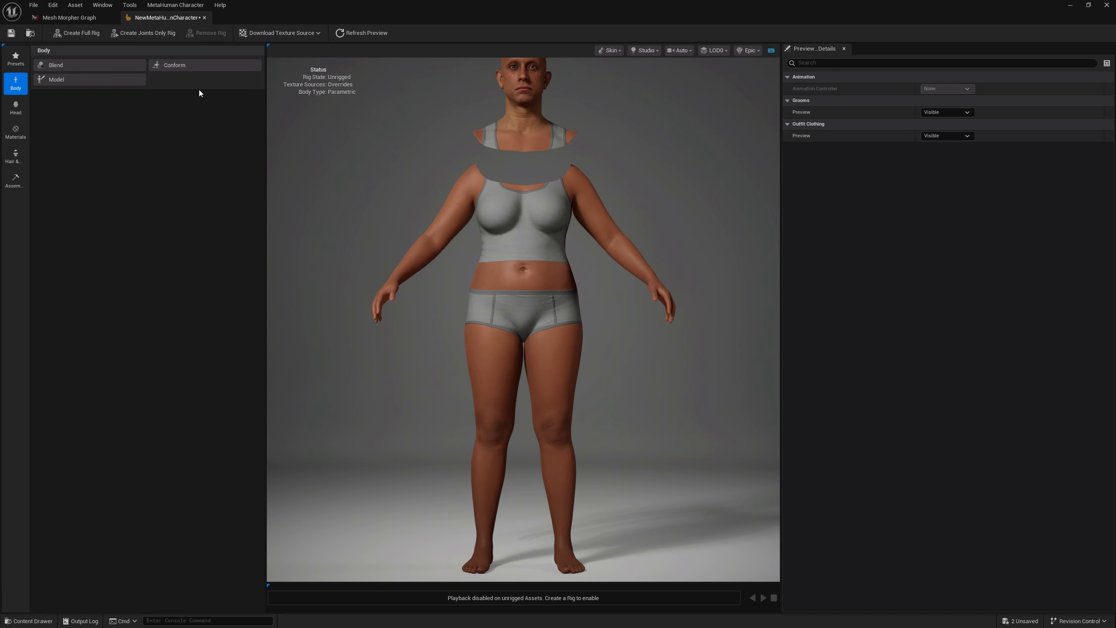
pyautogui.click(180, 66)
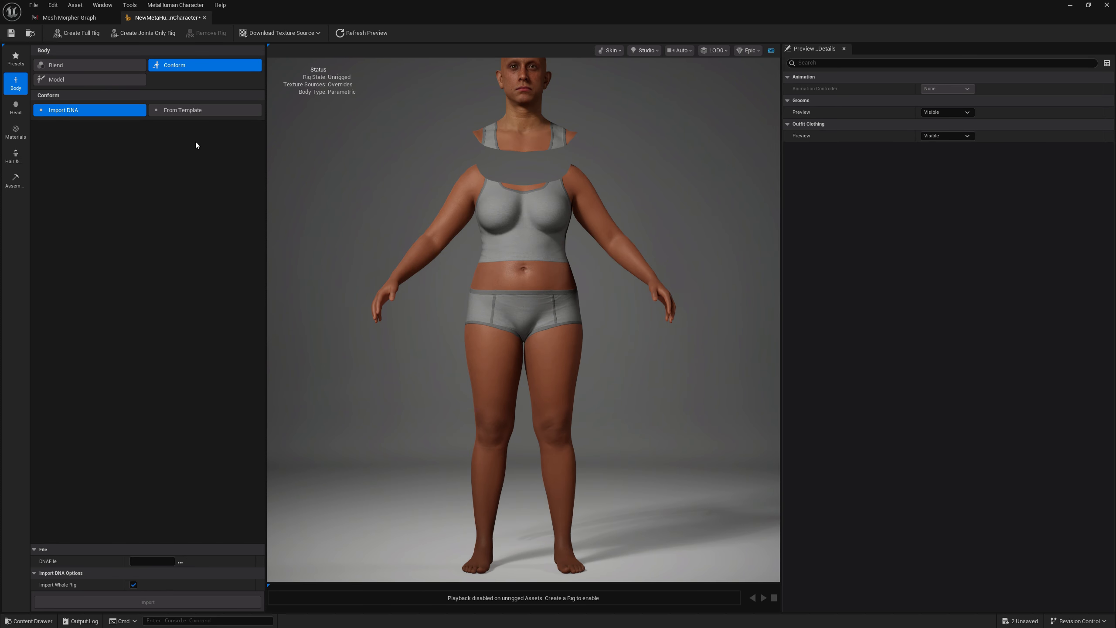
pyautogui.click(180, 562)
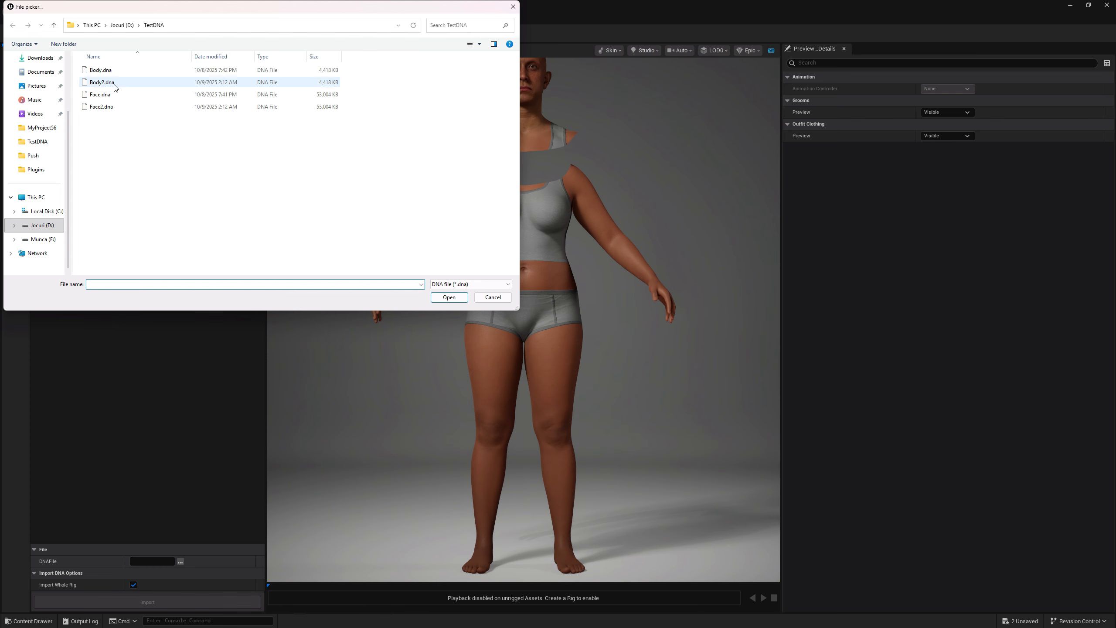
pyautogui.doubleClick(112, 83)
pyautogui.click(148, 605)
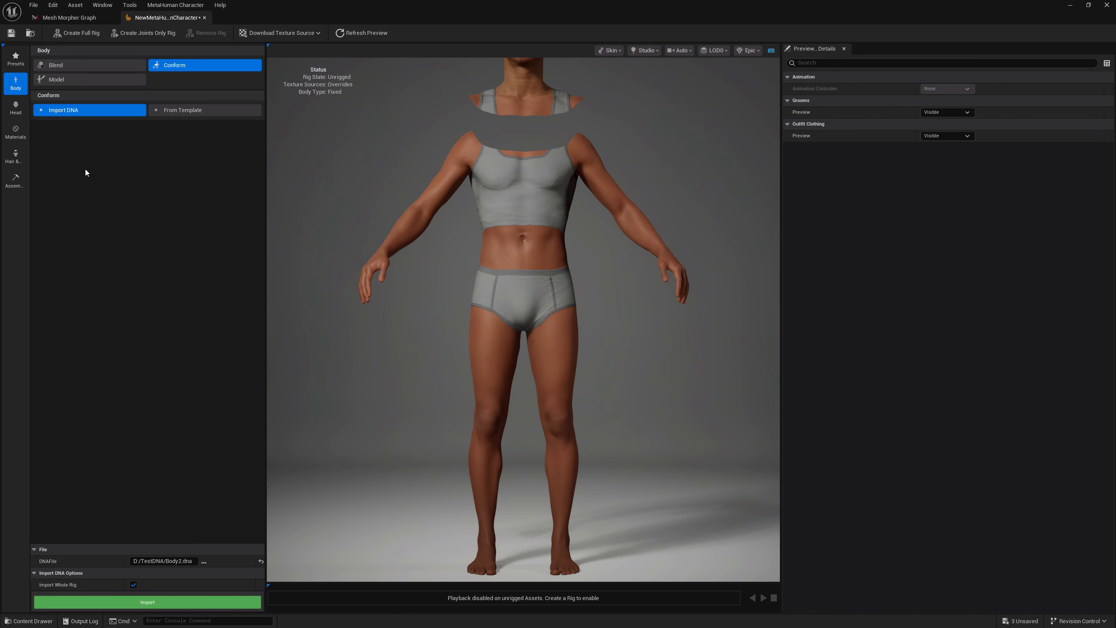
# Reimport Face2.dna with the whole rig onto the head, and assemble the character with the UE Cine (Complete) assembly
pyautogui.click(15, 108)
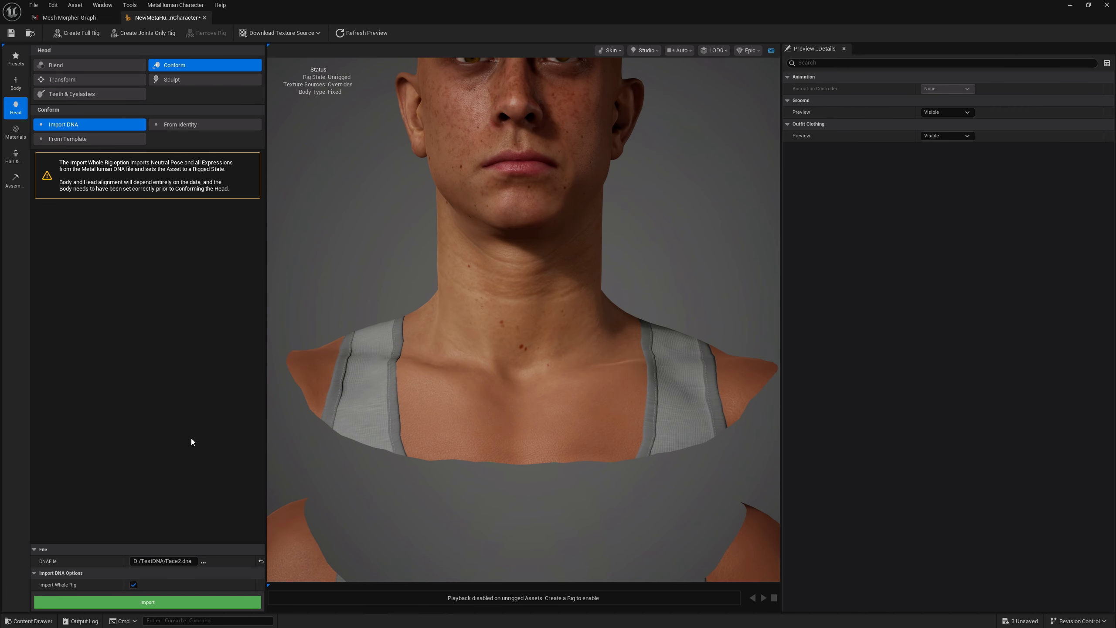
pyautogui.click(177, 605)
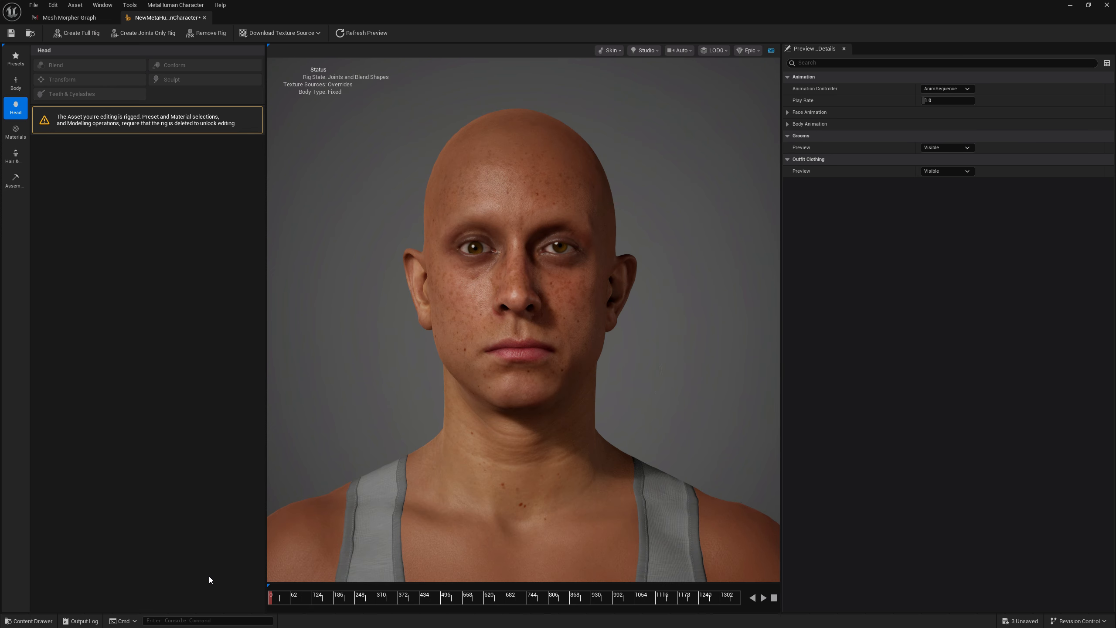
pyautogui.scroll(-10, 425, 537)
pyautogui.moveTo(552, 512); pyautogui.dragTo(509, 499)
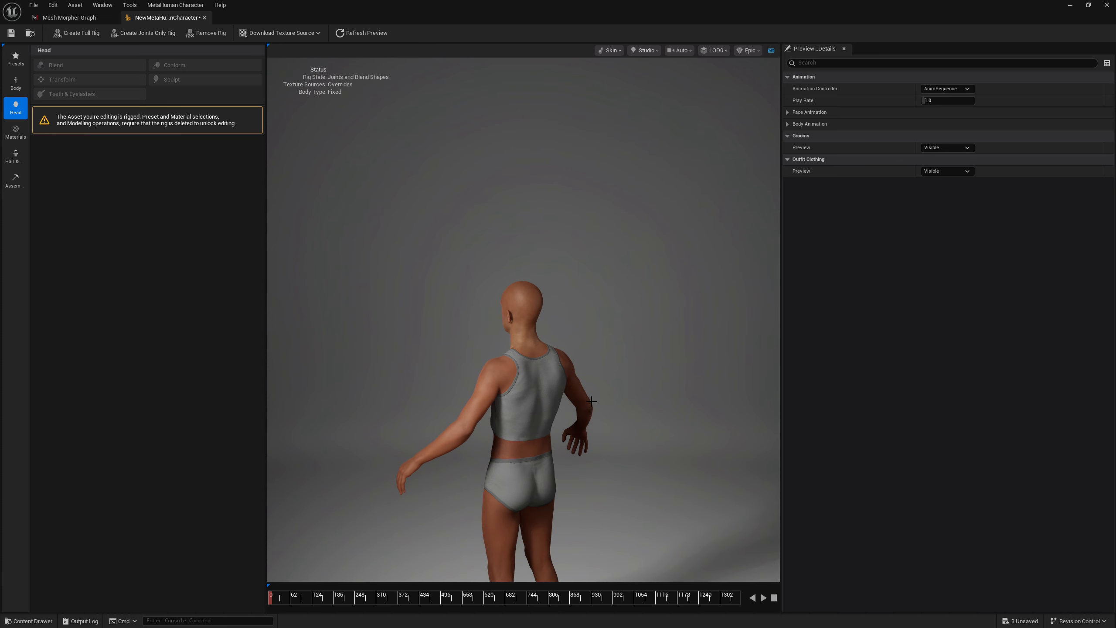
pyautogui.click(16, 180)
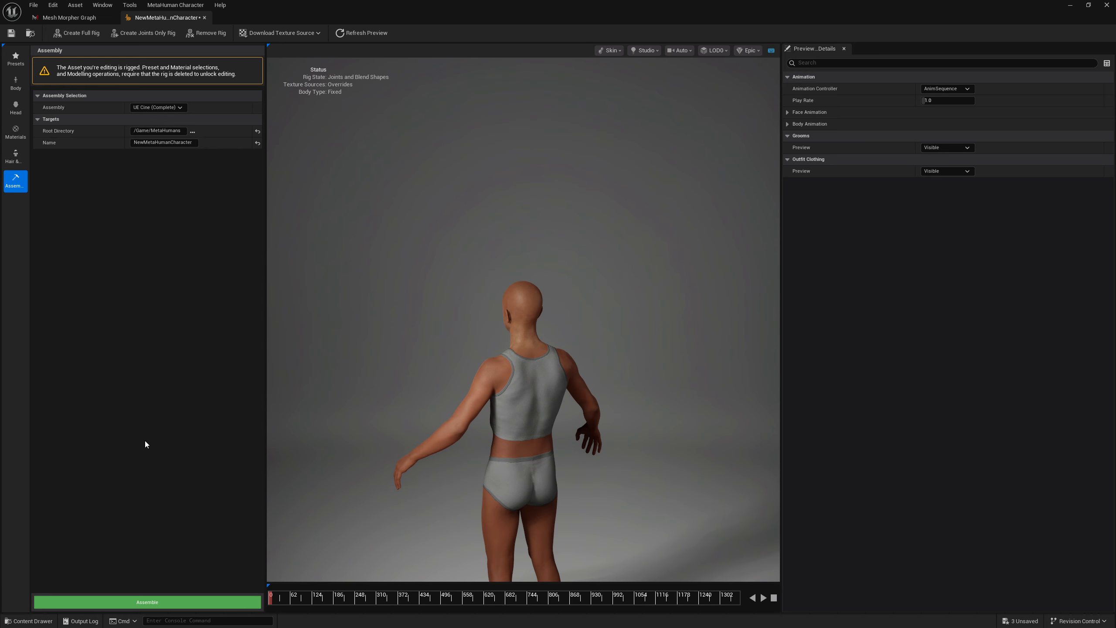
pyautogui.click(149, 603)
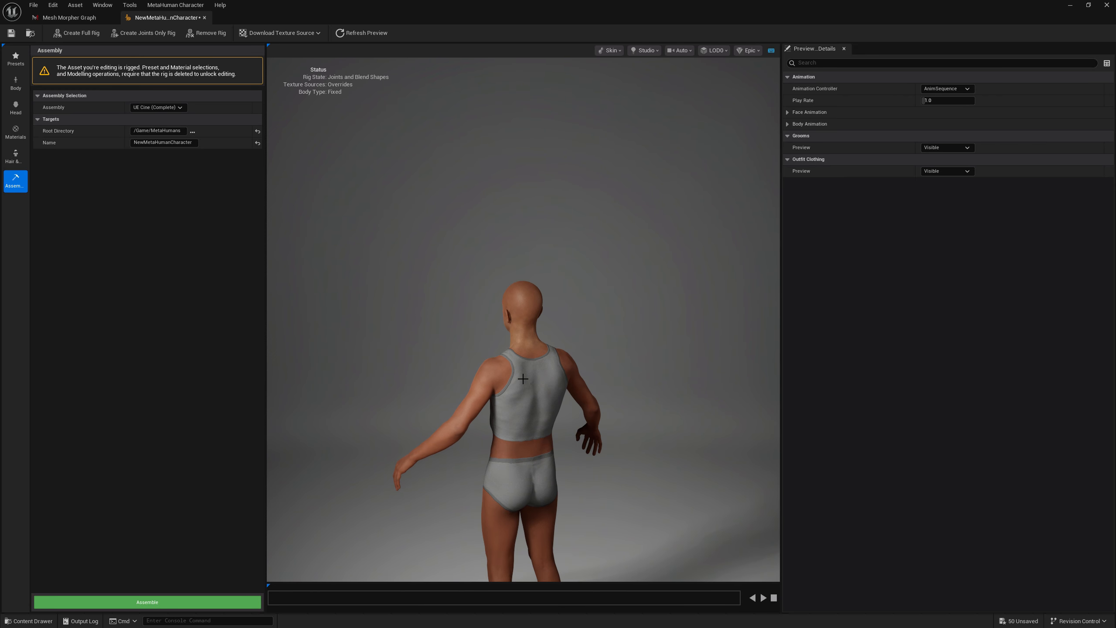
# Switch to the main level window and open the assembled character's Blueprint from the MetaHumans/NewMetaHumanCharacter content folder
pyautogui.click(1070, 5)
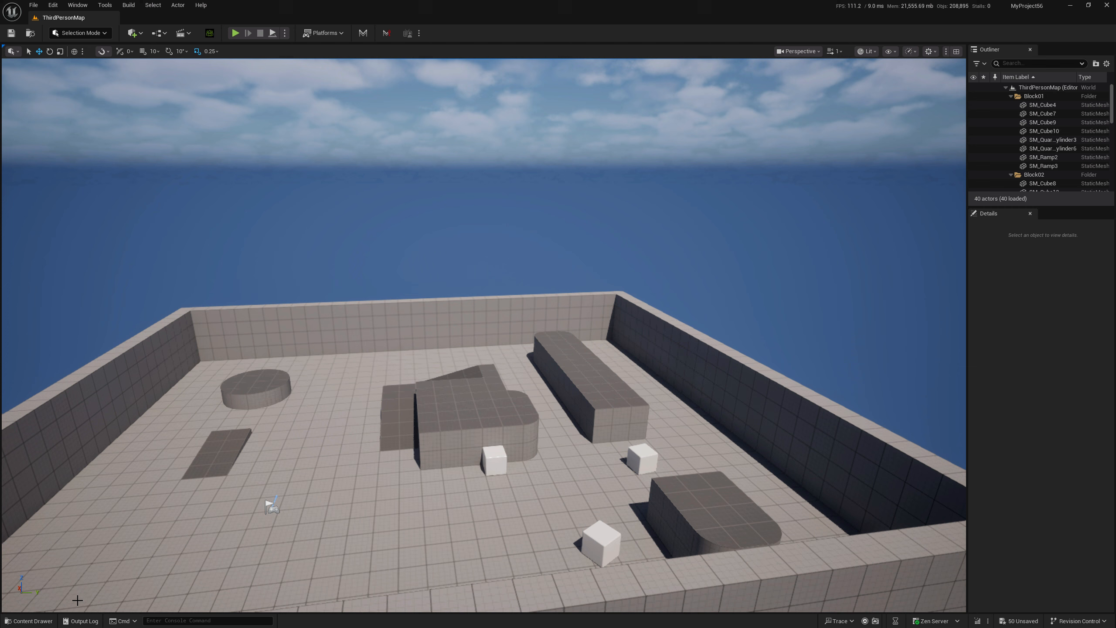
pyautogui.click(29, 621)
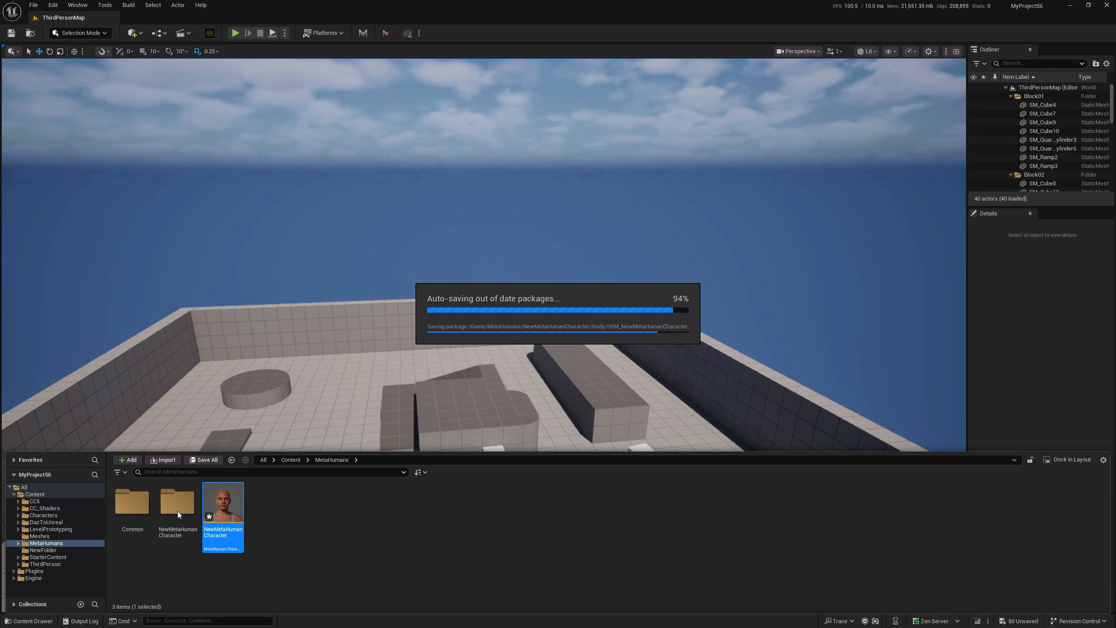
pyautogui.doubleClick(177, 511)
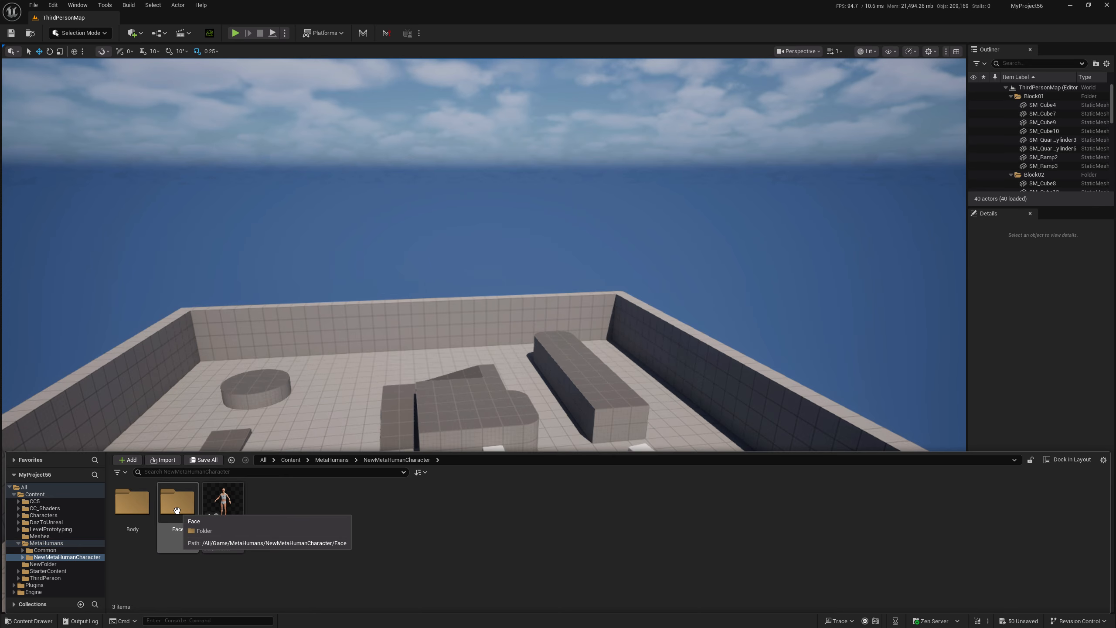
pyautogui.click(224, 508)
pyautogui.doubleClick(224, 507)
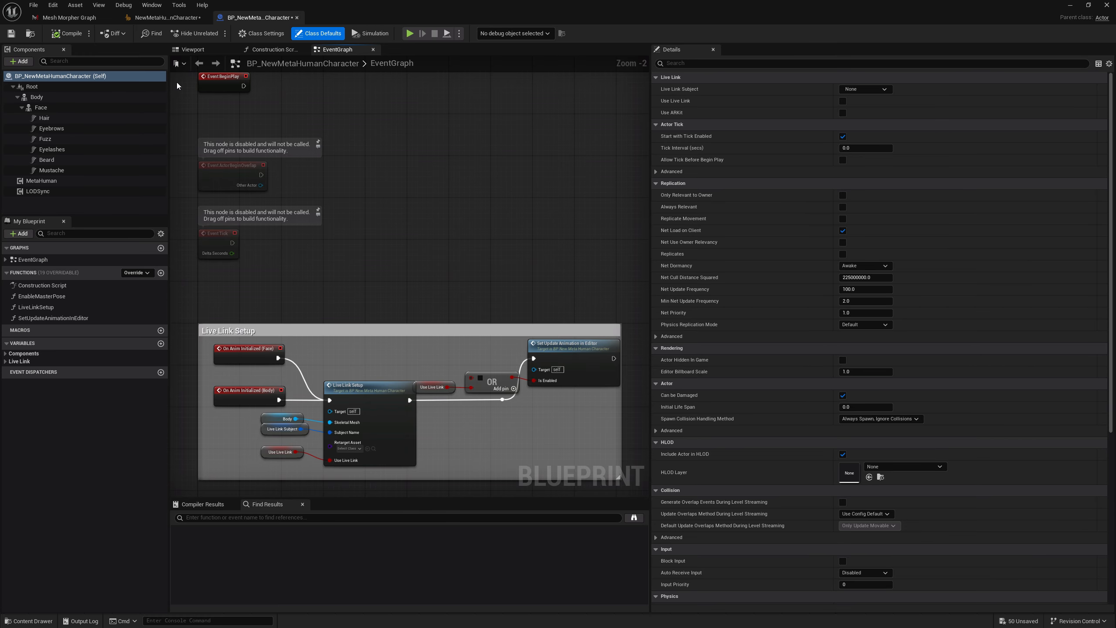
# Show the character Blueprint's 3D preview and examine the assembled body and head from the front and up close
pyautogui.click(193, 50)
pyautogui.scroll(8, 392, 209)
pyautogui.scroll(-8, 449, 269)
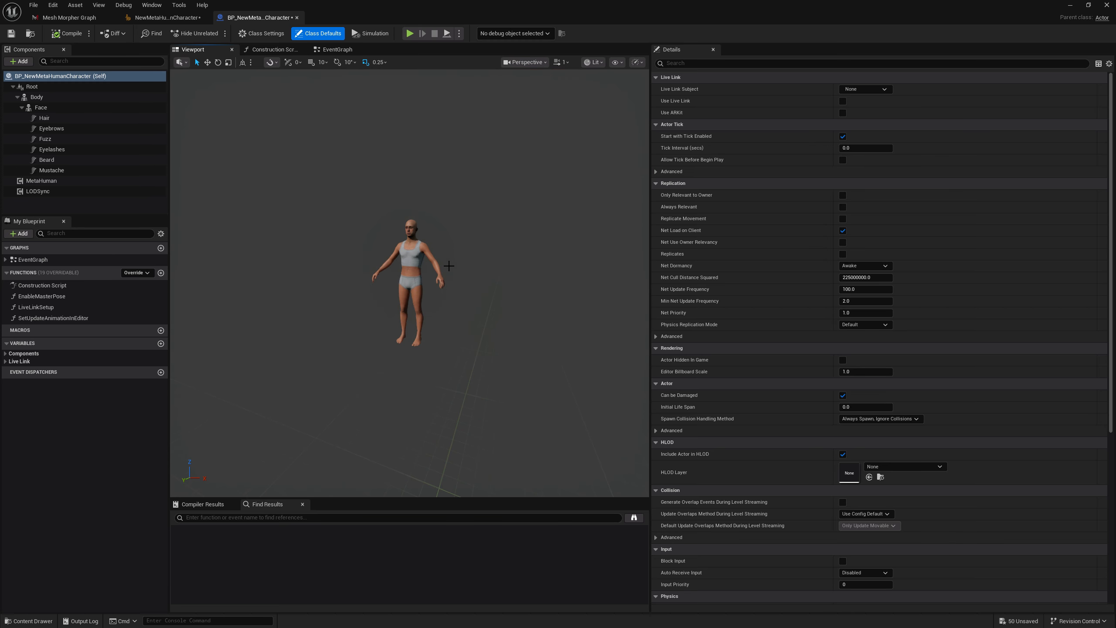
pyautogui.moveTo(448, 270); pyautogui.dragTo(485, 250, button='right')
pyautogui.press('w')
pyautogui.press('s')
pyautogui.press('w')
pyautogui.press('s')
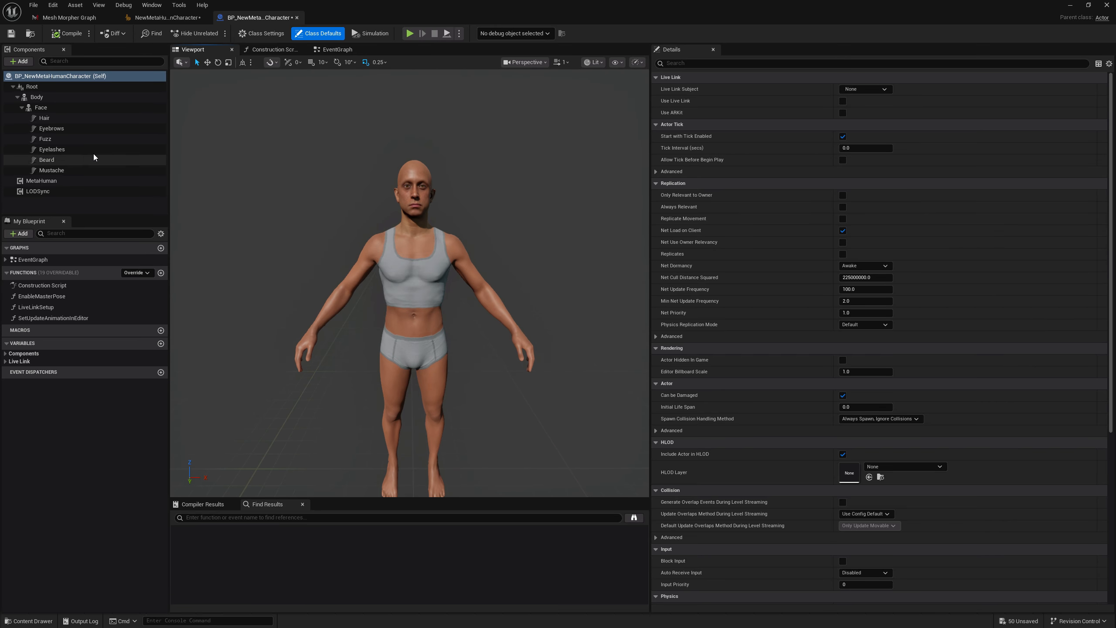
# Open the Face component's skeletal mesh from the Blueprint and set its bone drawing to None
pyautogui.click(41, 107)
pyautogui.doubleClick(848, 288)
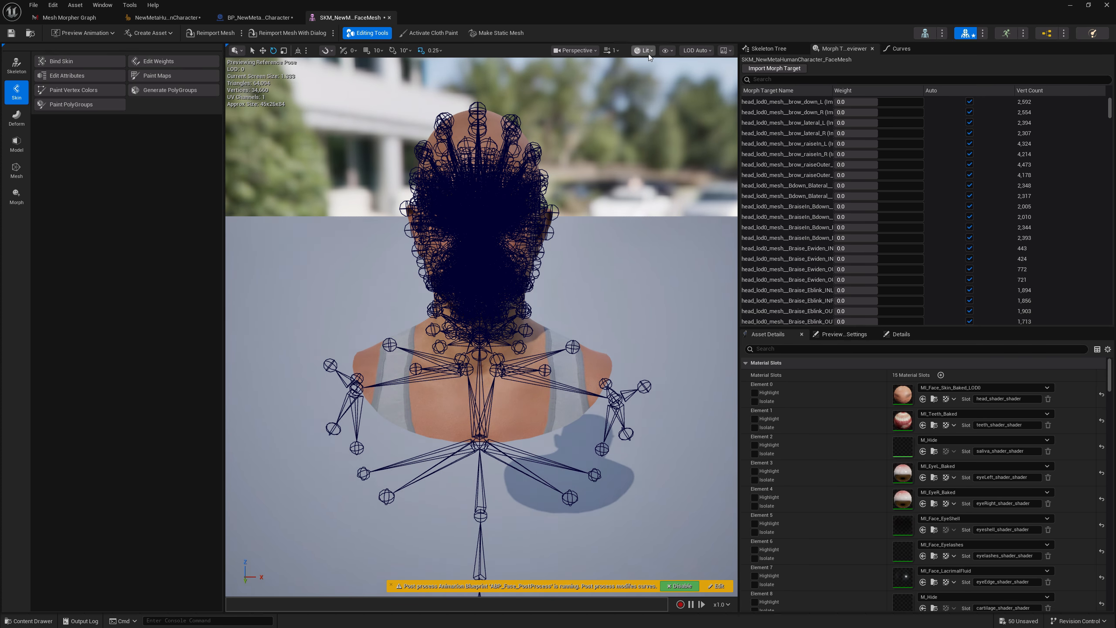
pyautogui.click(674, 52)
pyautogui.moveTo(738, 106)
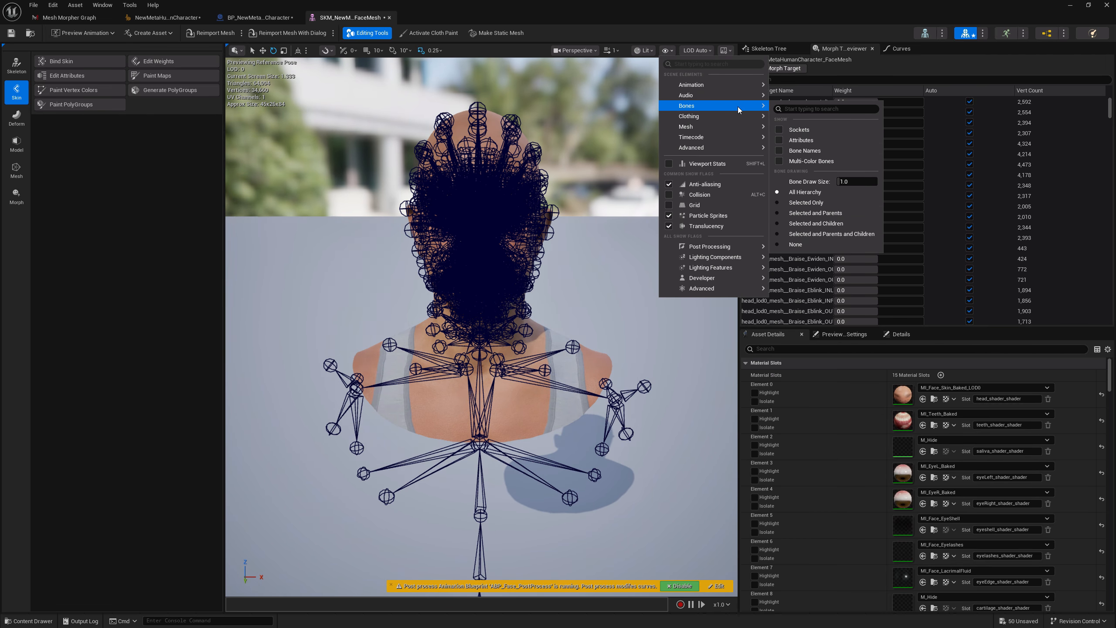
pyautogui.click(796, 244)
# Set the face mesh's preview controller to Use Specific Animation and assign the AS_MetaHuman_ARKit_Mapping animation
pyautogui.click(851, 336)
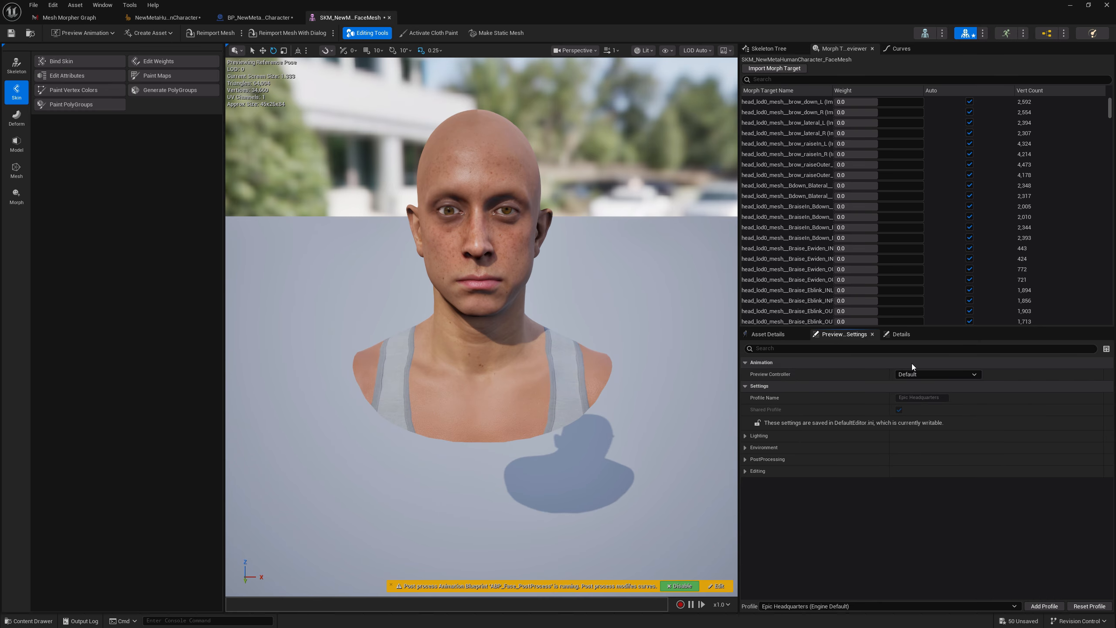
pyautogui.click(920, 374)
pyautogui.click(926, 402)
pyautogui.click(946, 388)
pyautogui.write('ar')
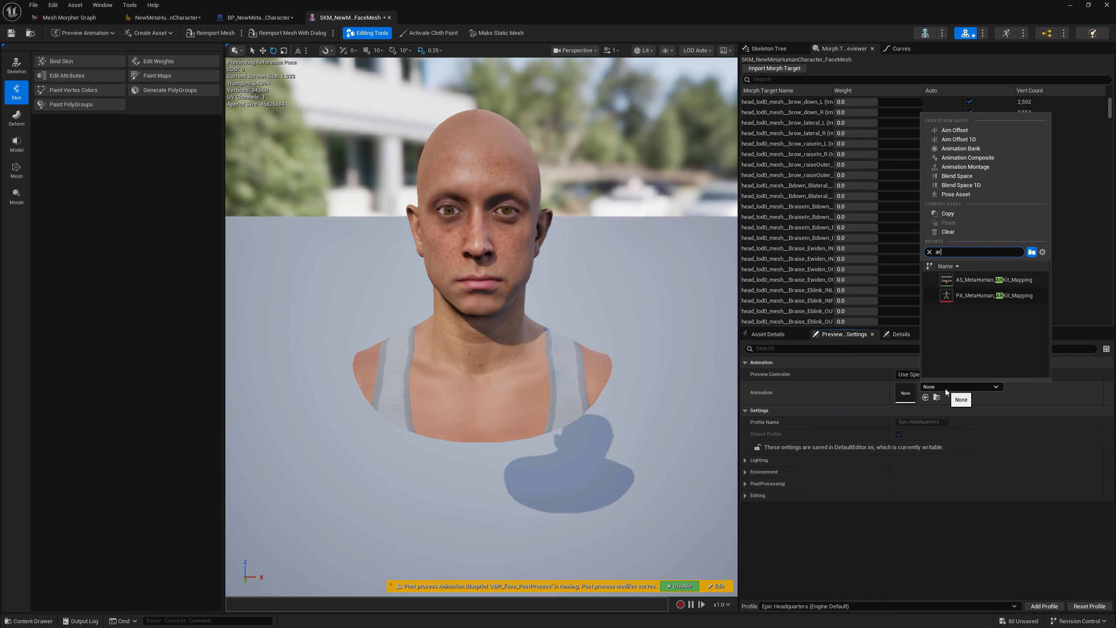
pyautogui.click(981, 279)
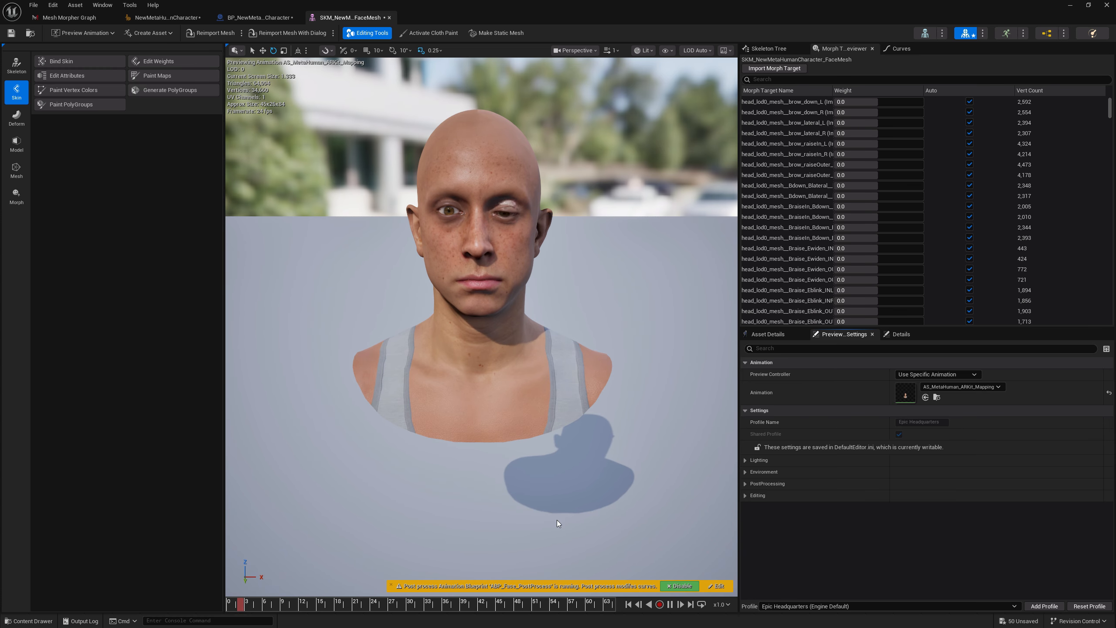
# Examine the face mesh's ARKit animation playback from several angles and distances
pyautogui.press('d')
pyautogui.moveTo(551, 422); pyautogui.dragTo(530, 435, button='right')
pyautogui.press('a')
pyautogui.press('w')
pyautogui.press('s')
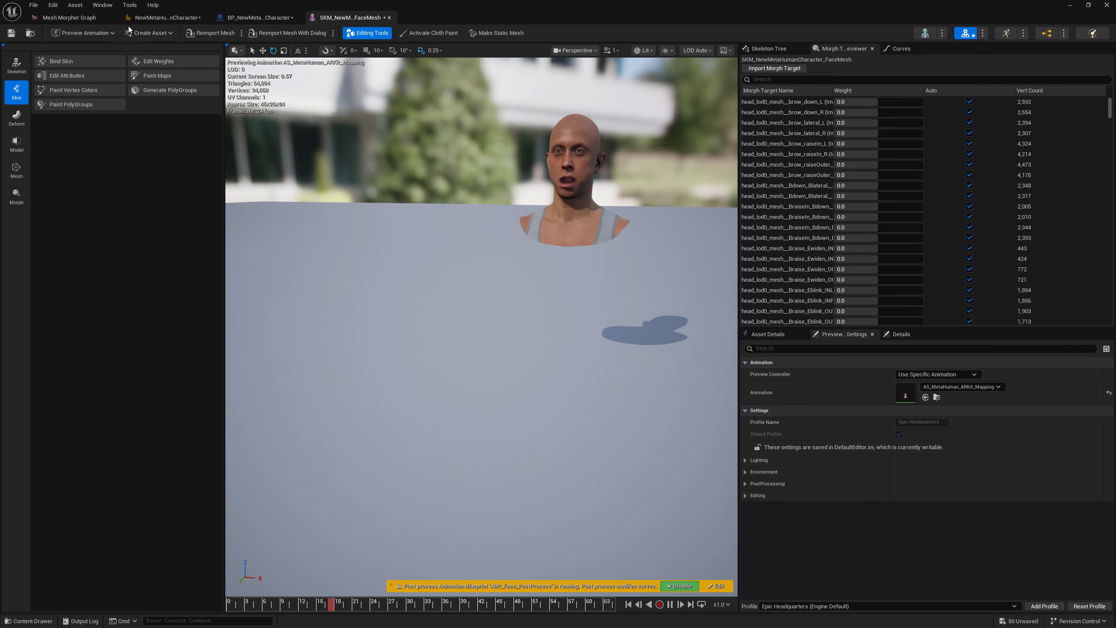
# Return to the Mesh Morpher Graph, widen the graph area, and review the skeleton fitting and deformation bake nodes
pyautogui.click(97, 20)
pyautogui.moveTo(790, 244); pyautogui.dragTo(1009, 262, button='right')
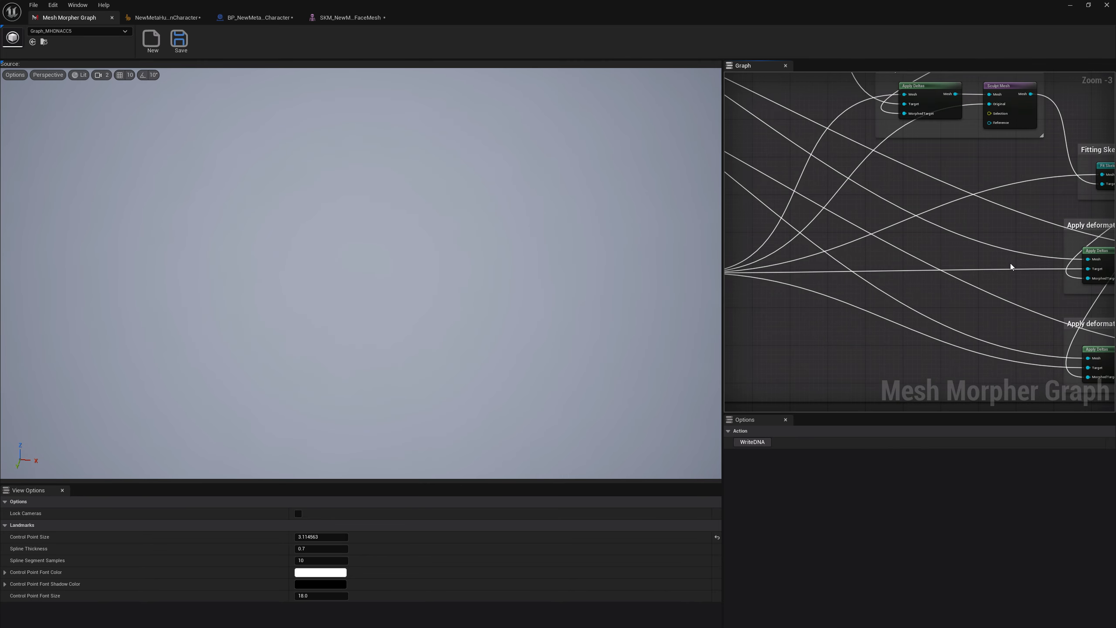
pyautogui.scroll(-2, 1009, 261)
pyautogui.moveTo(723, 249); pyautogui.dragTo(611, 249)
pyautogui.moveTo(810, 295); pyautogui.dragTo(809, 265, button='right')
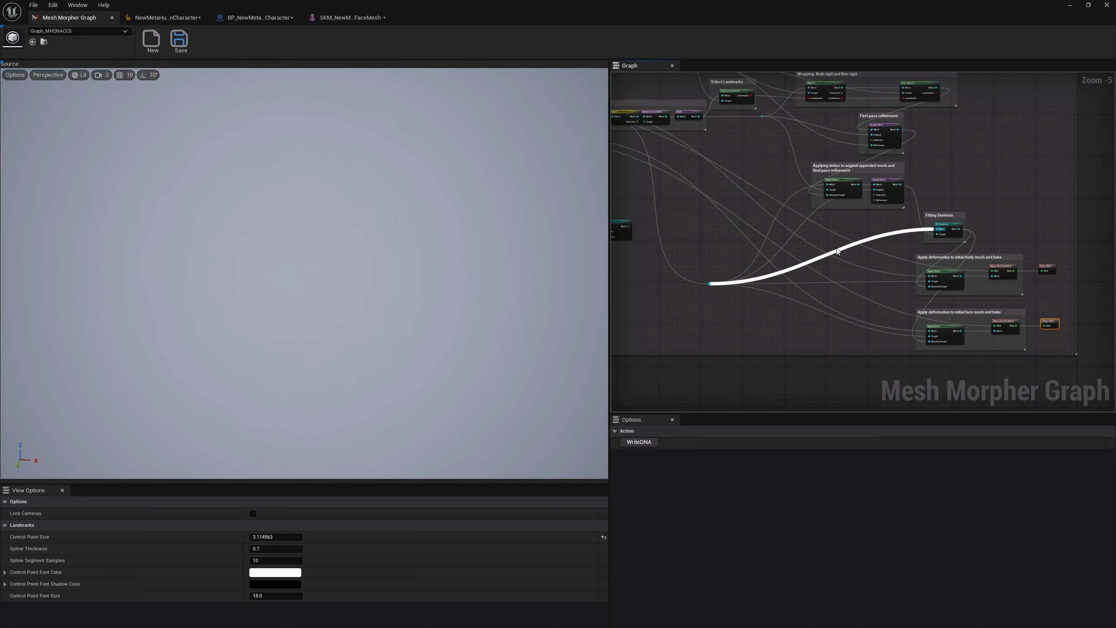